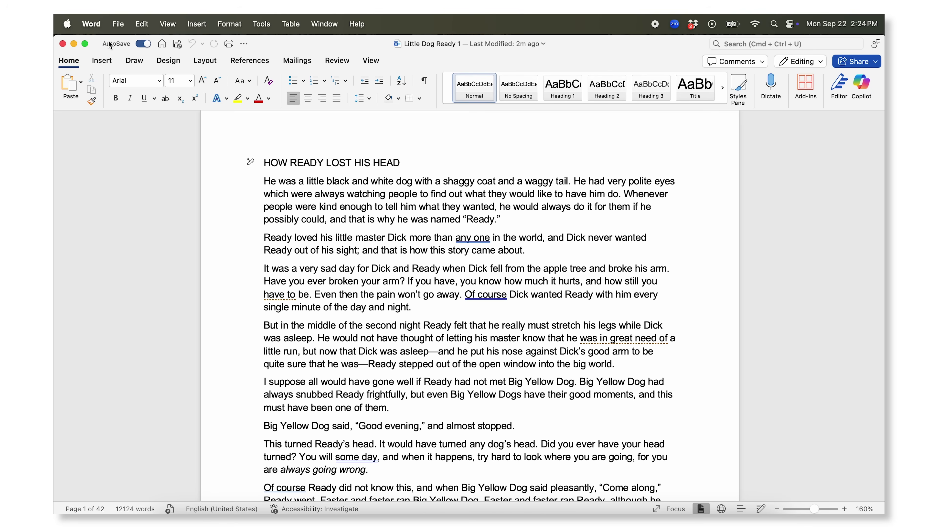
- Show Word's version information in the About Microsoft Word box
left_click(92, 23)
left_click(99, 44)
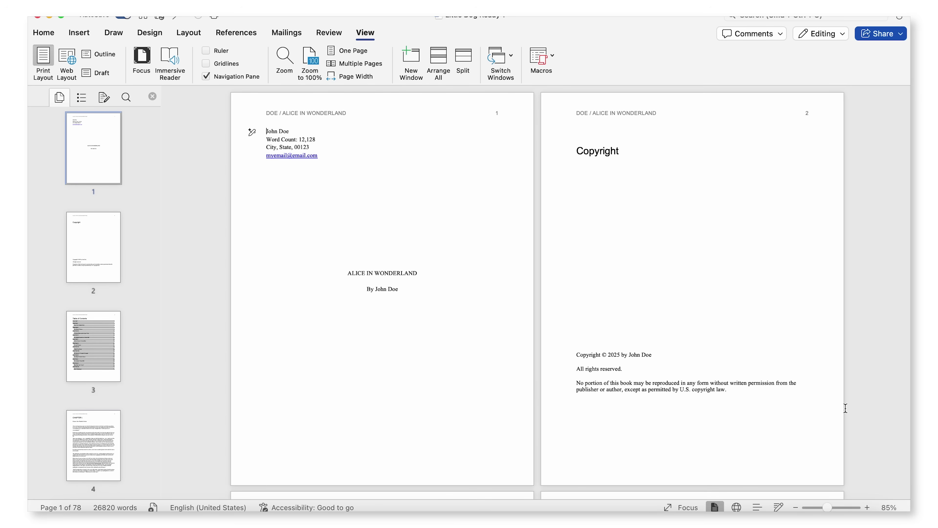
- Scroll down to the twelve-chapter Table of Contents and the start of Chapter I
scroll(845, 408, "down", 10)
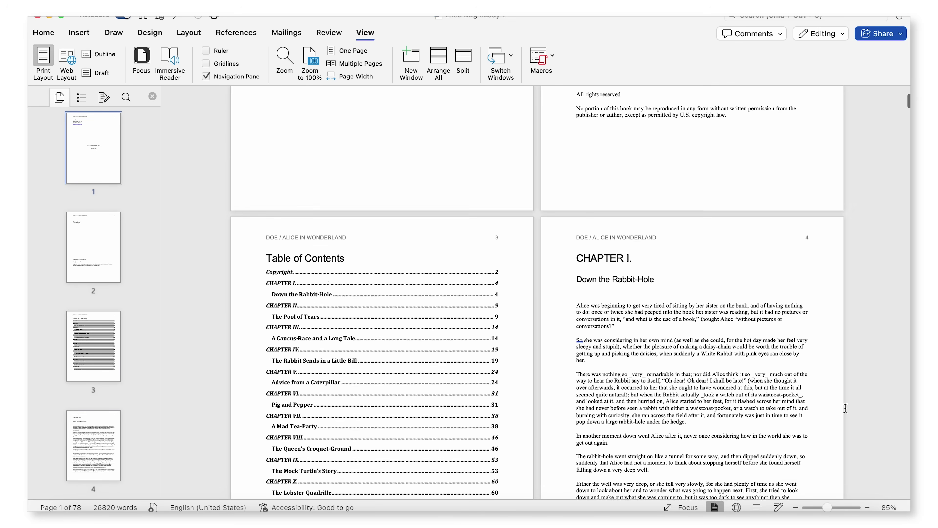
scroll(845, 408, "down", 2)
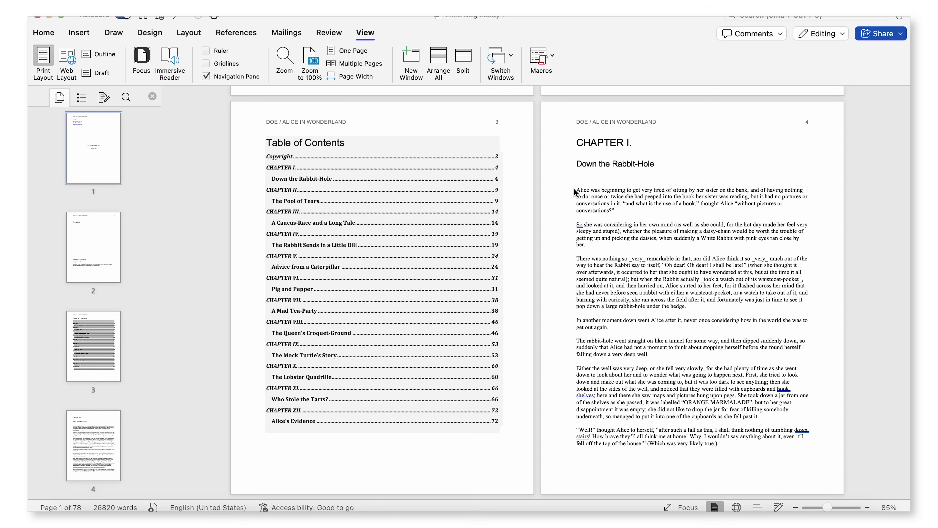
- Select Chapter I's body text and justify it
left_click_drag(575, 191, 784, 451)
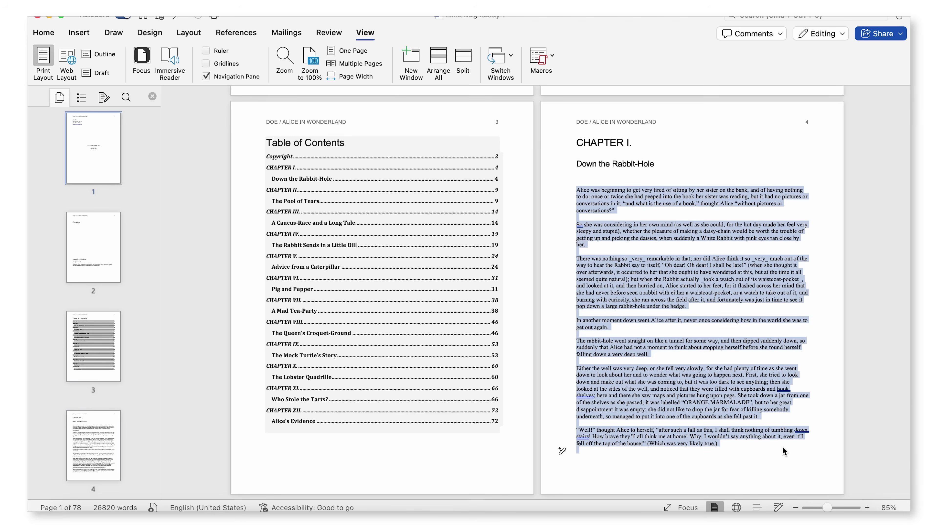
left_click(41, 34)
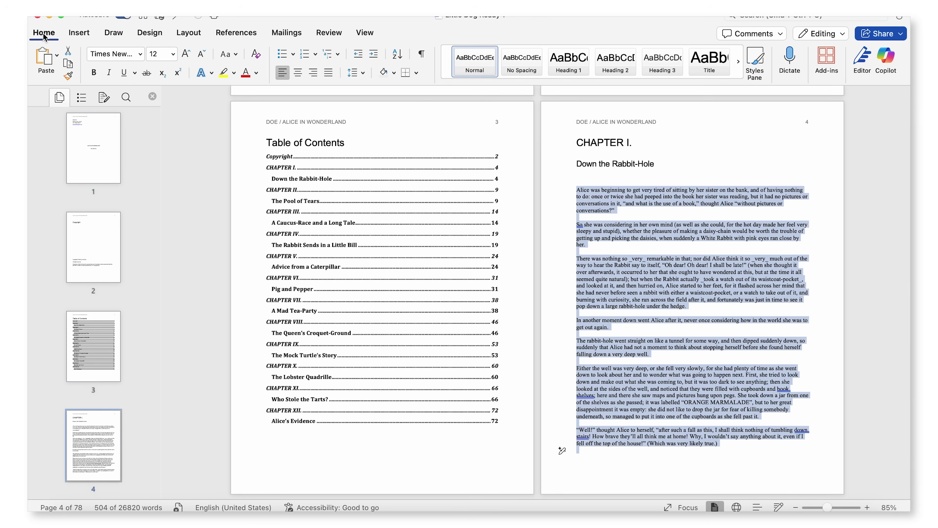
left_click(328, 73)
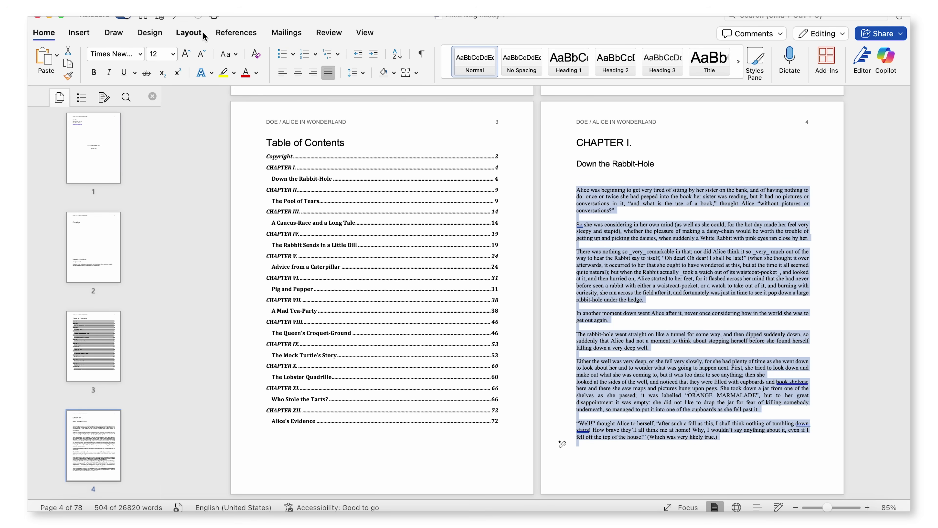
- Turn on automatic hyphenation, then deselect the chapter text
left_click(195, 36)
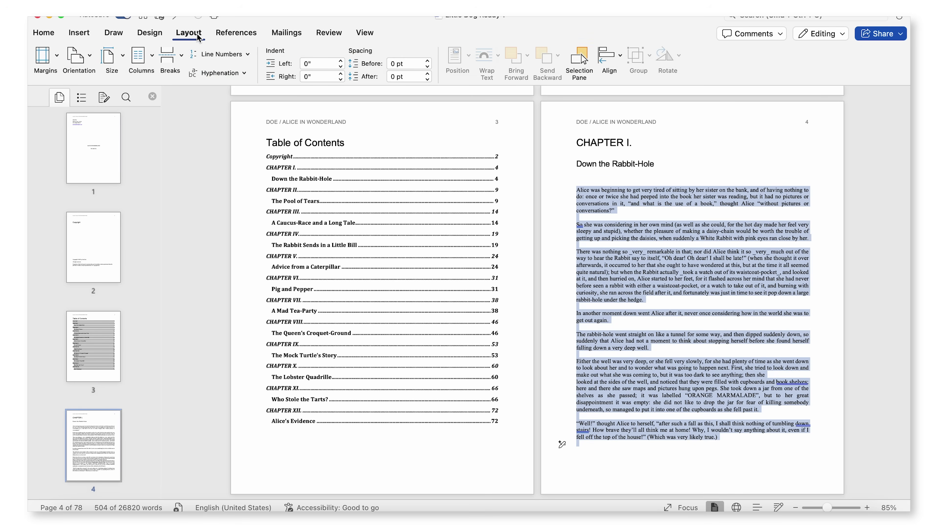
left_click(219, 73)
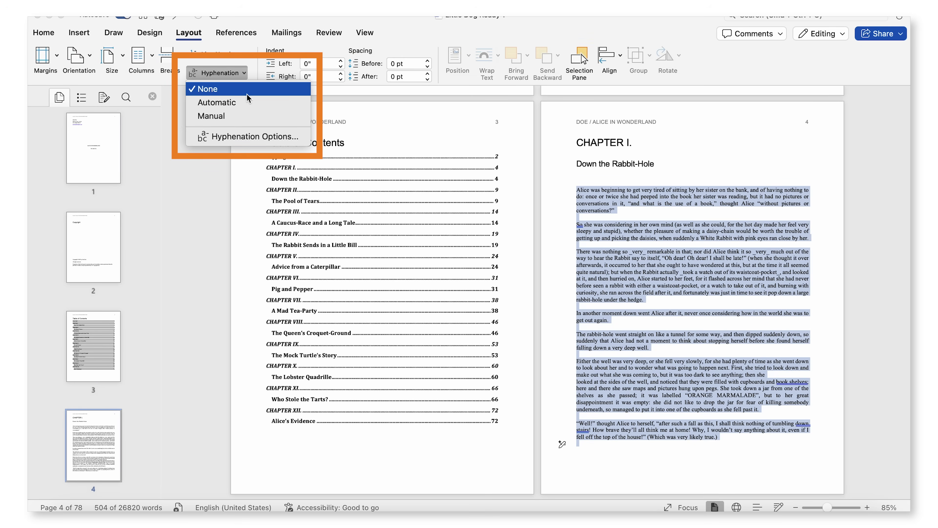
left_click(250, 107)
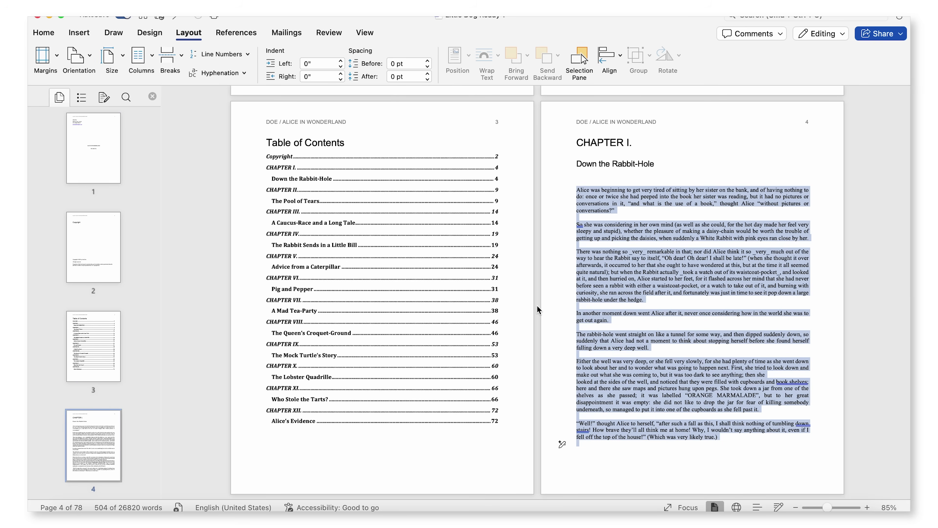
left_click(632, 275)
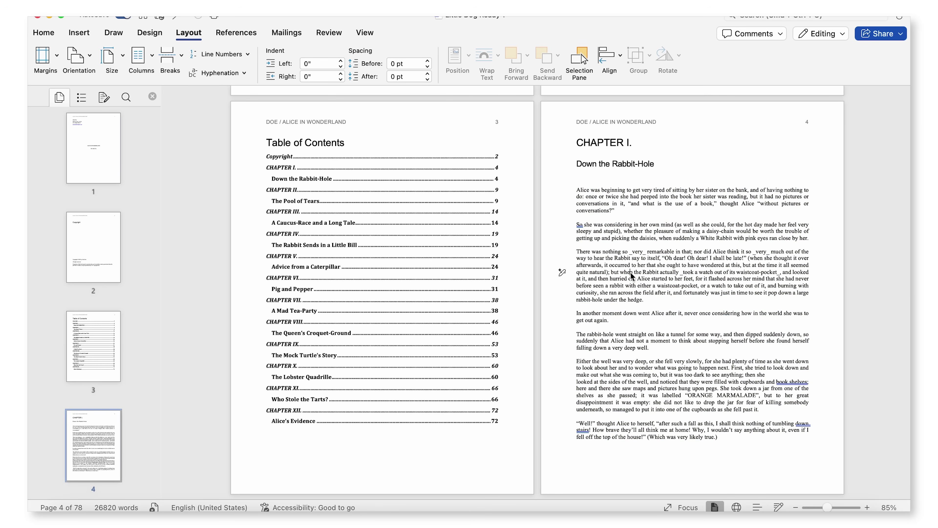
- Try One Page view, then return to side-by-side pages and adjust the zoom
left_click(366, 33)
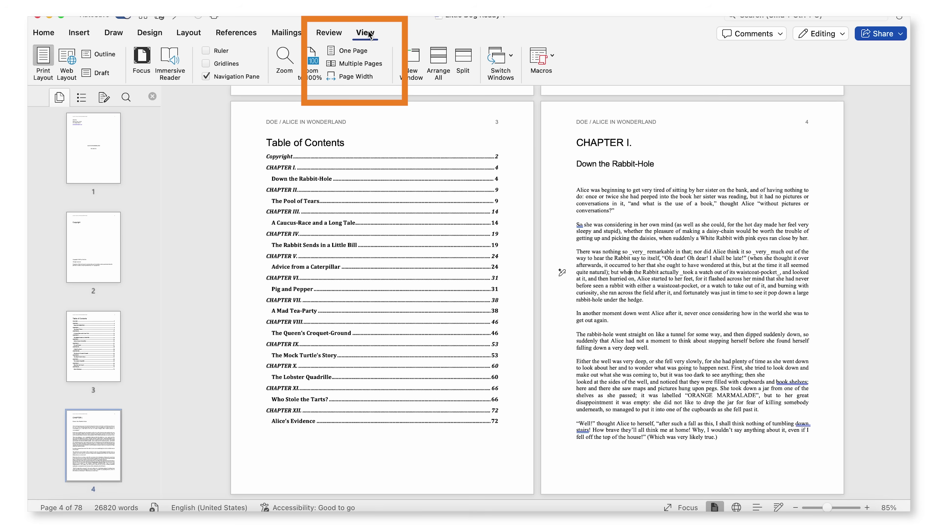
left_click(356, 51)
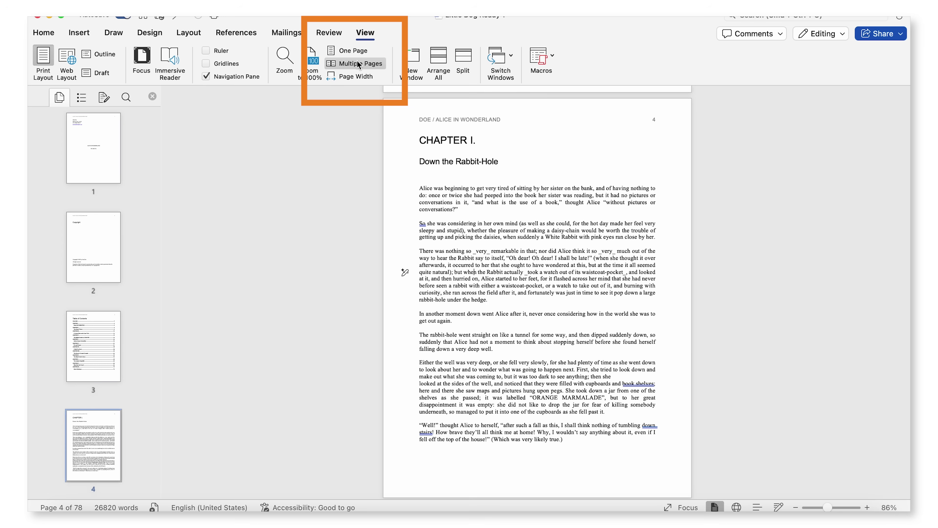
left_click(357, 63)
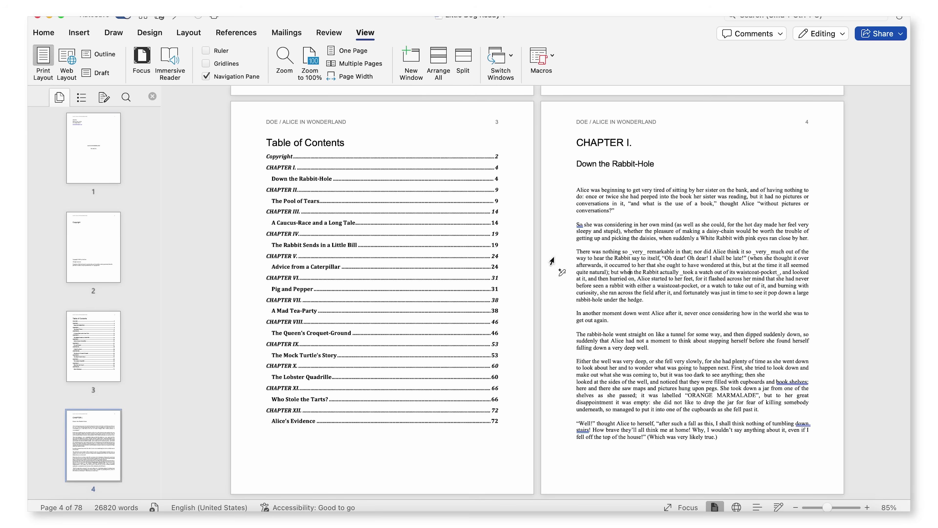
mouse_move(827, 507)
left_mouse_down()
mouse_move(836, 508)
mouse_move(817, 509)
mouse_move(828, 510)
left_mouse_up()
scroll(596, 258, "up", 5)
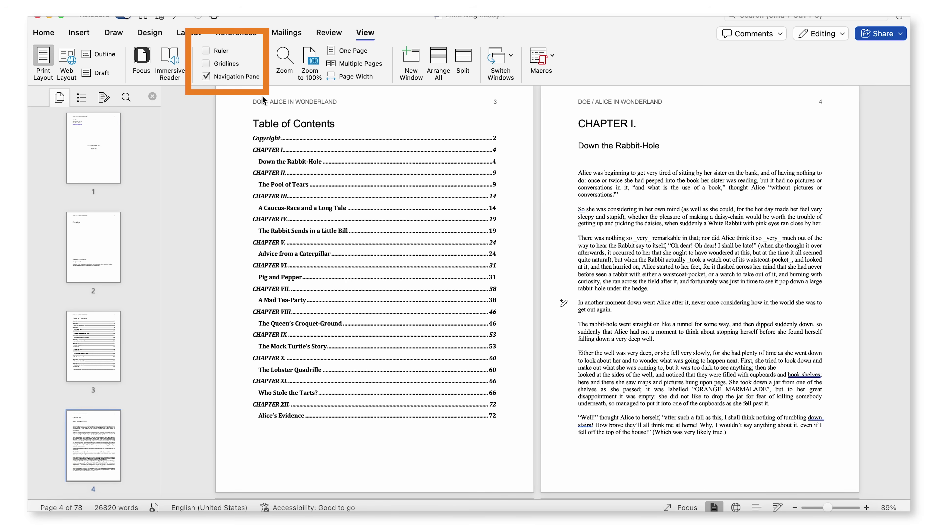
- List chapter headings in the Navigation Pane, jumping to Chapters V, VI, VII and back to I
left_click(206, 76)
left_click(207, 76)
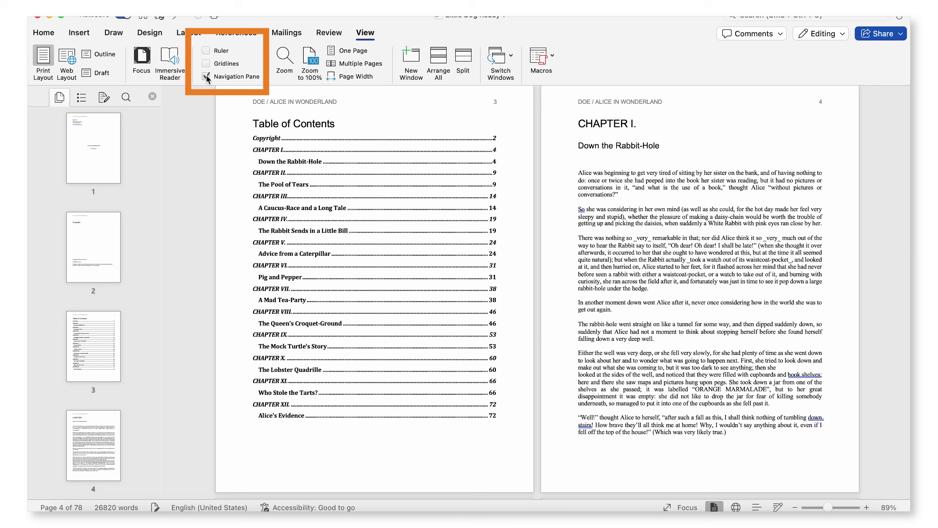
left_click(81, 97)
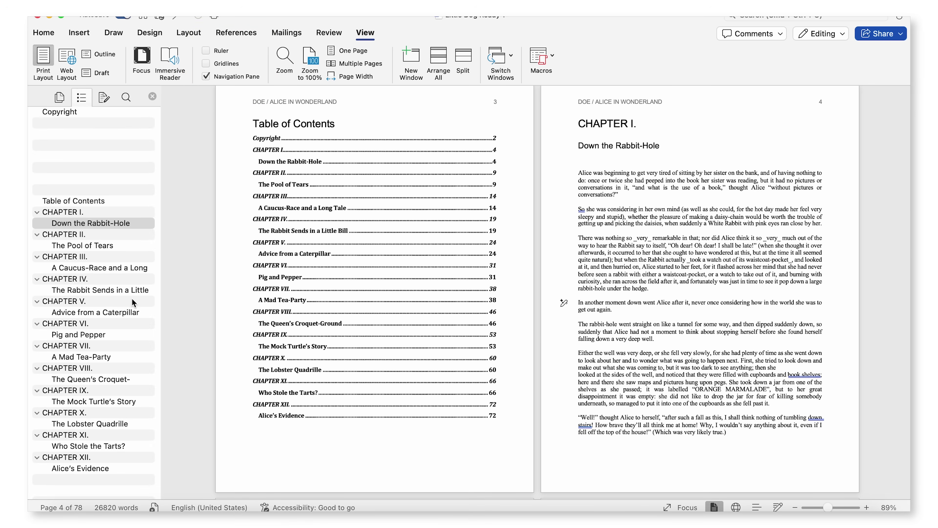
left_click(37, 219)
left_click(38, 219)
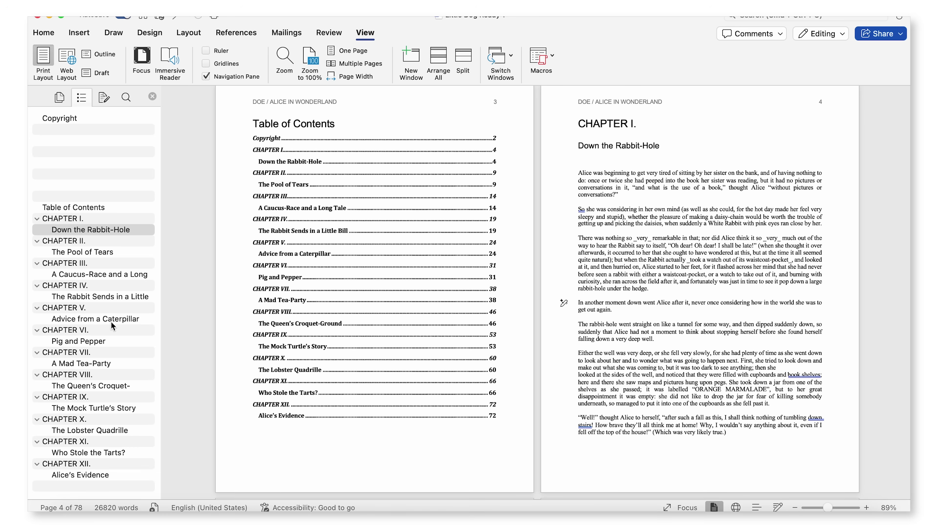
left_click(109, 309)
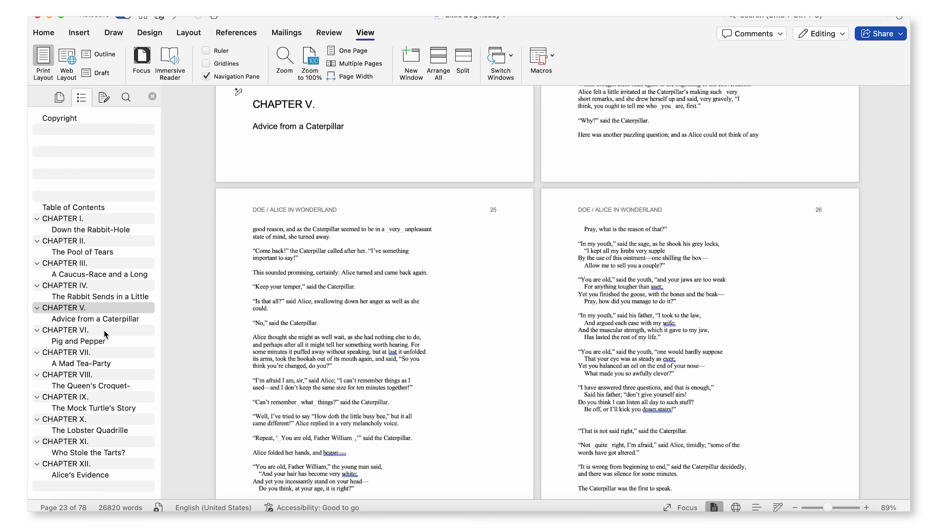
left_click(103, 332)
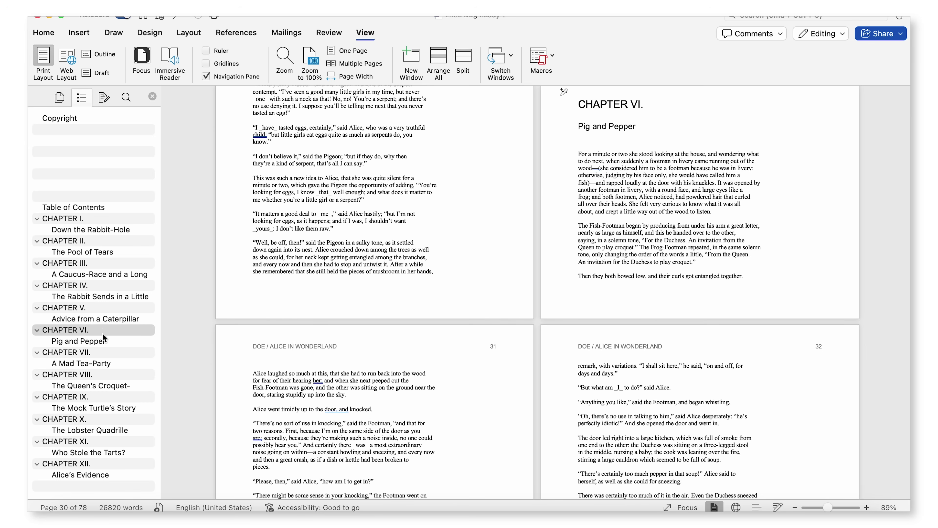
left_click(103, 354)
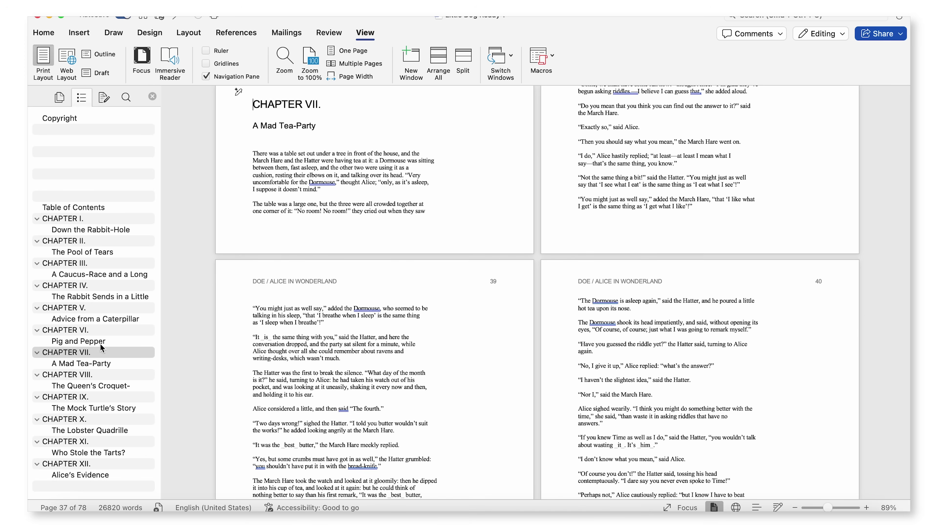
left_click(102, 221)
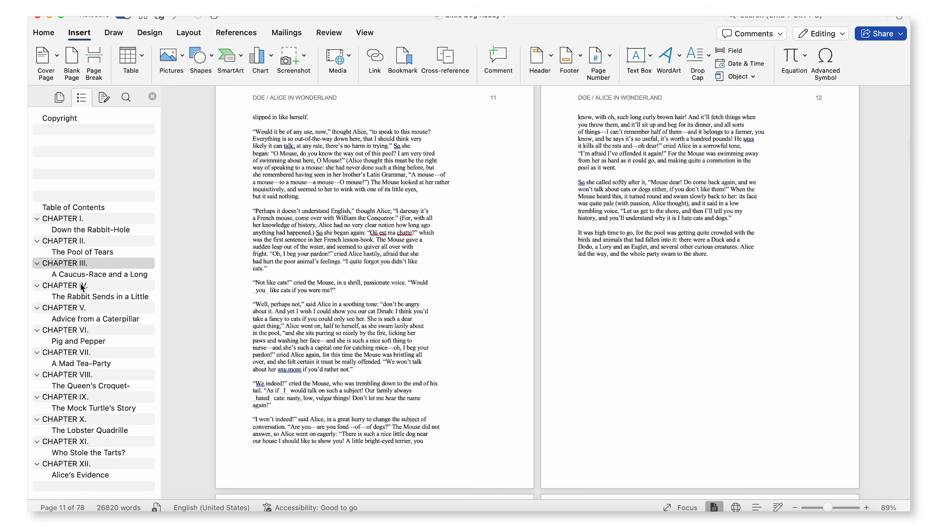
- Insert a page break before the CHAPTER V. heading, checking Chapters IV and VI around it
left_click(80, 286)
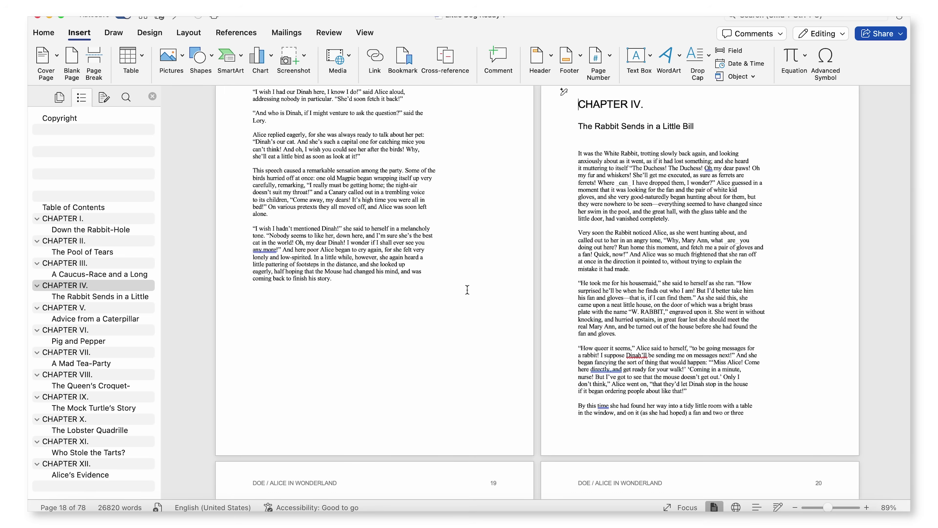
scroll(468, 290, "up", 2)
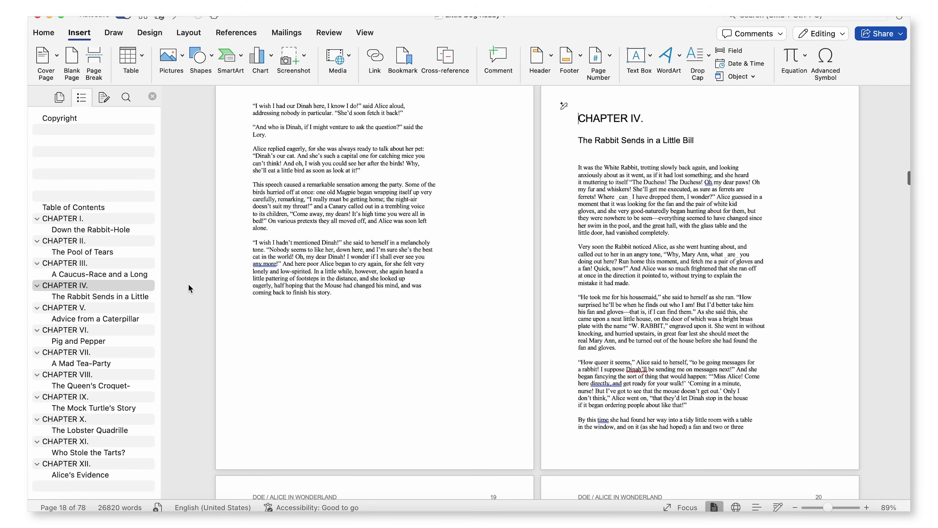
left_click(122, 309)
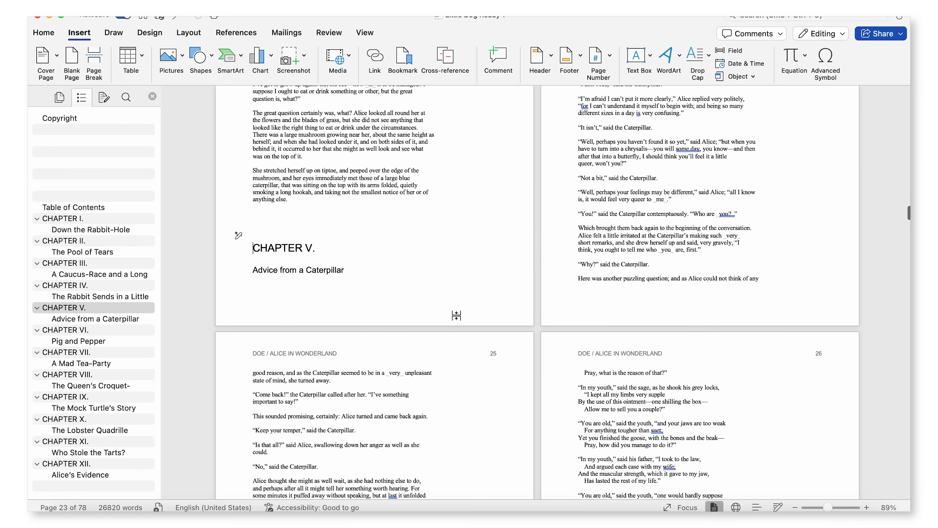
scroll(456, 315, "up", 2)
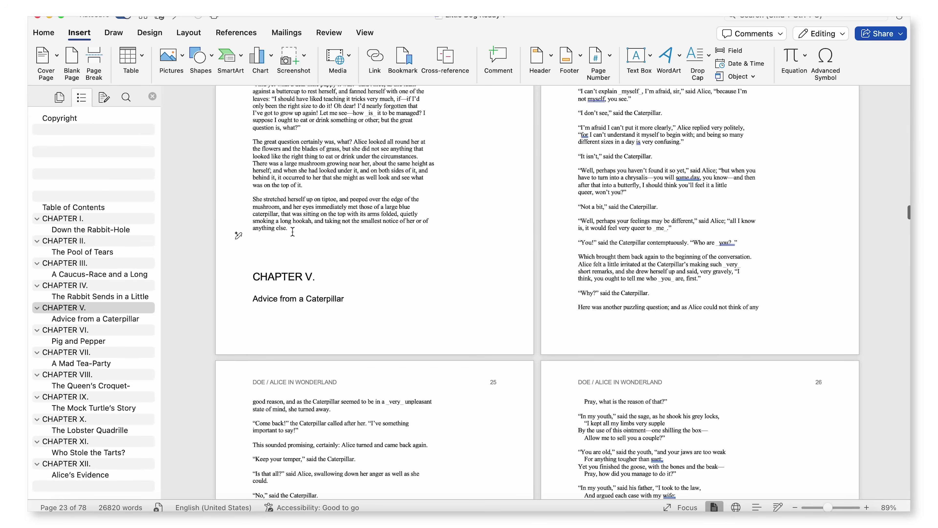
left_click(94, 62)
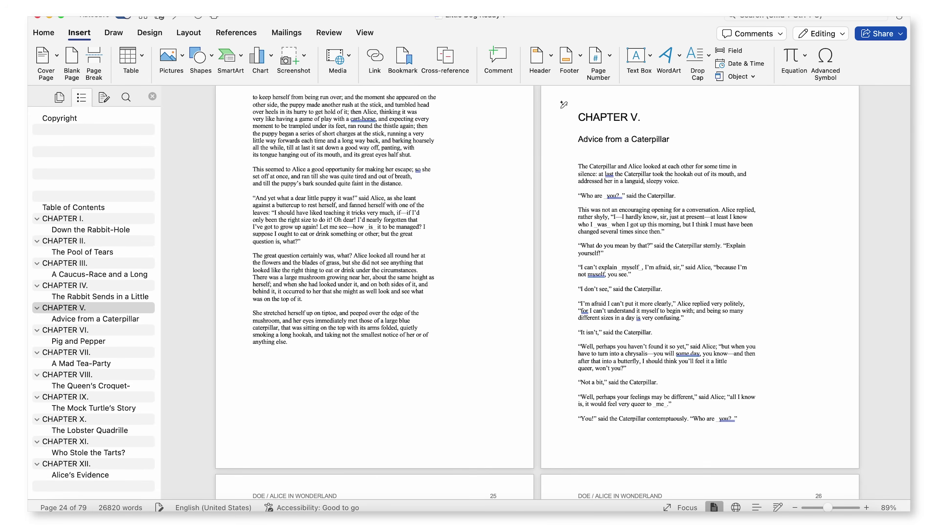
scroll(538, 292, "up", 4)
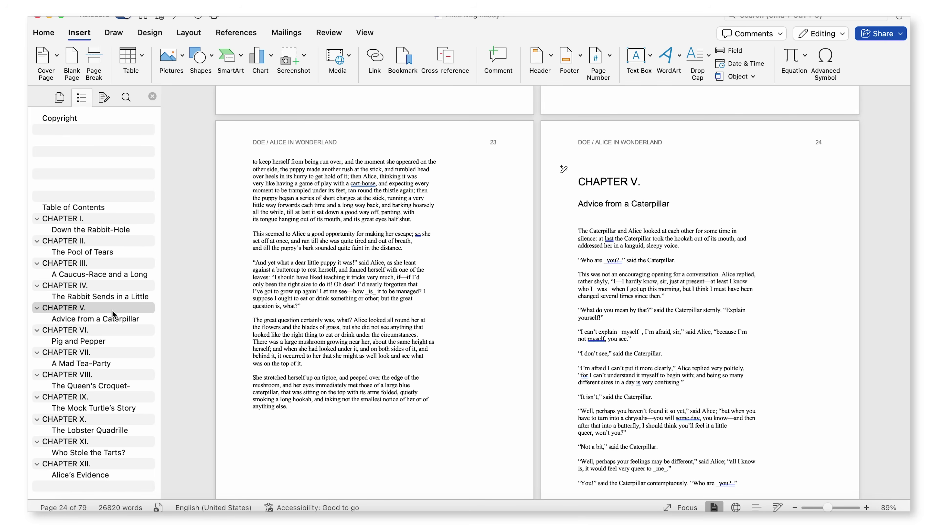
left_click(95, 332)
scroll(504, 251, "up", 5)
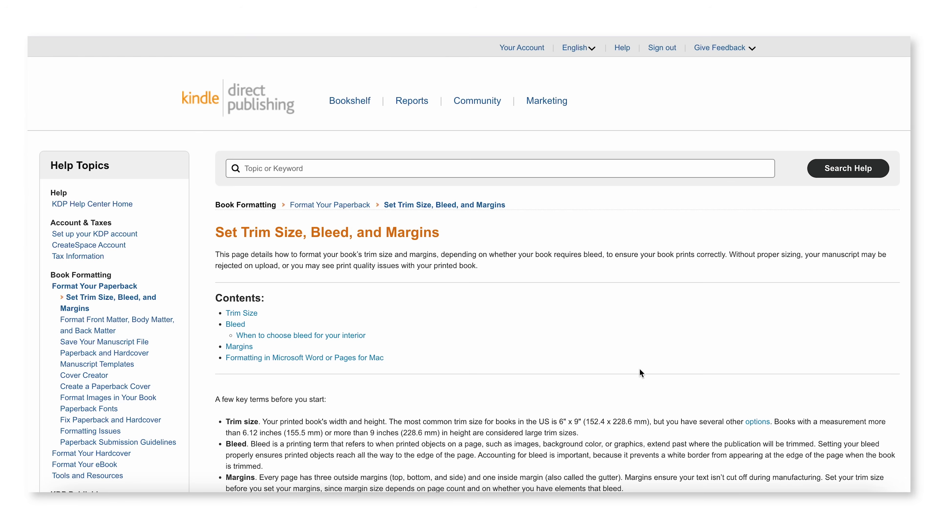
- Go to the Trim Size section and expand the trim size specifications table
left_click(245, 315)
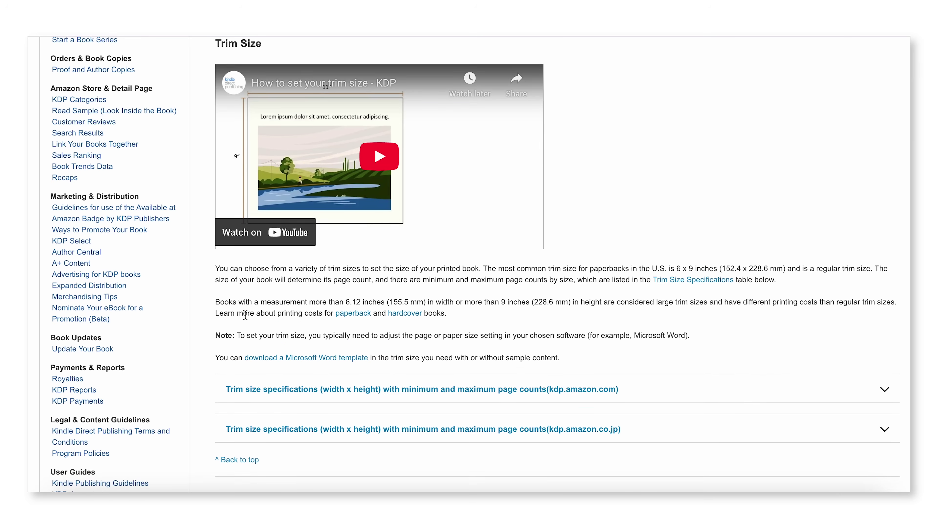
scroll(246, 316, "down", 3)
left_click(247, 324)
scroll(246, 324, "down", 10)
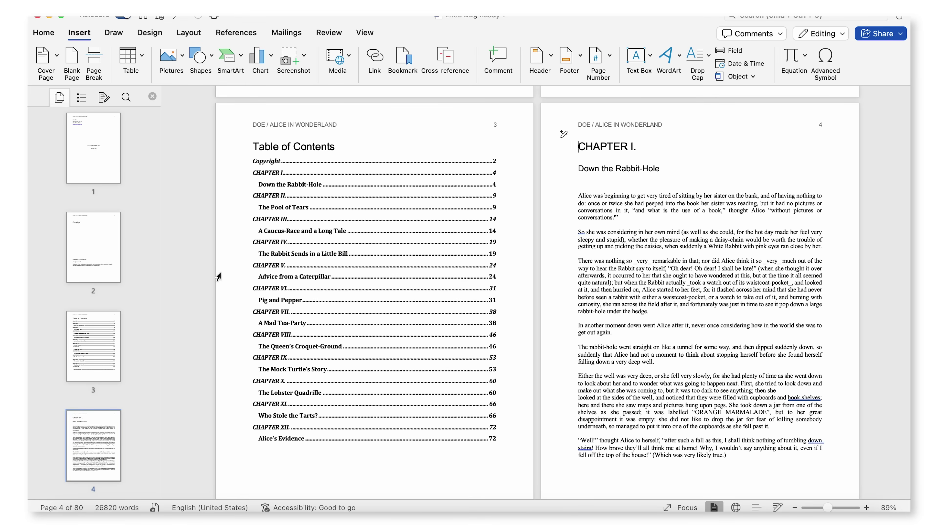
- Open Custom Margins from the Layout Margins list, then its Page Setup paper settings
left_click(198, 36)
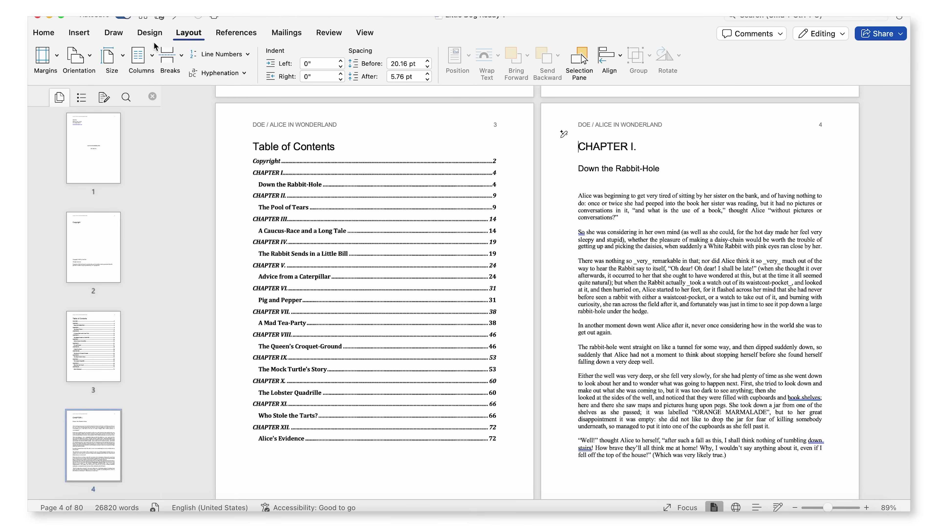
left_click(56, 59)
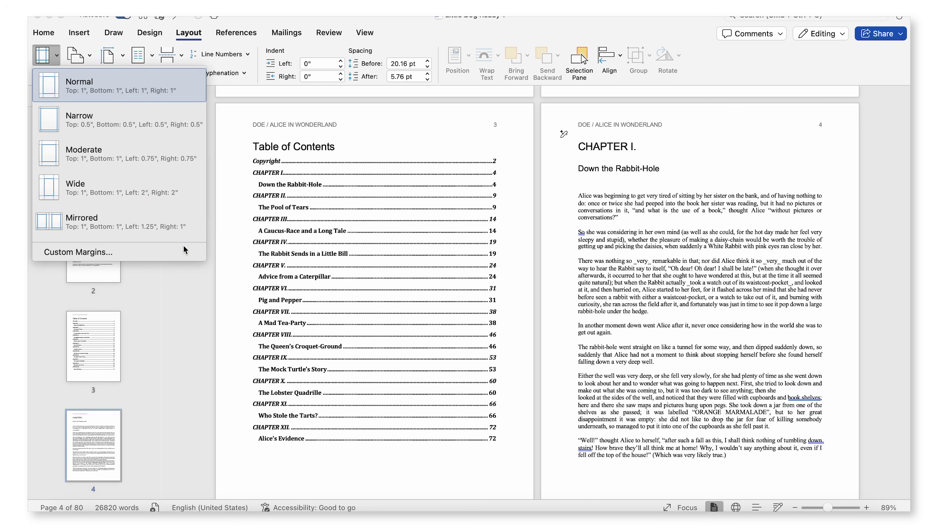
left_click(186, 253)
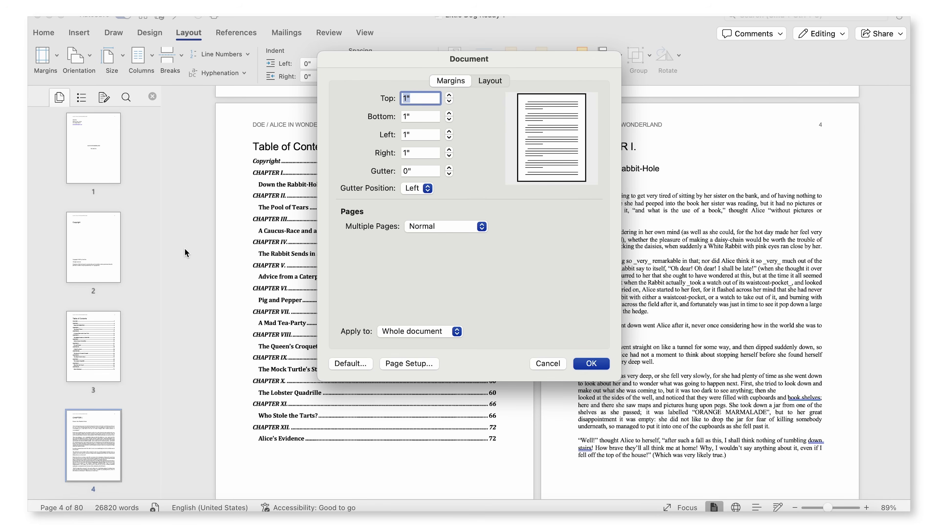
left_click(427, 363)
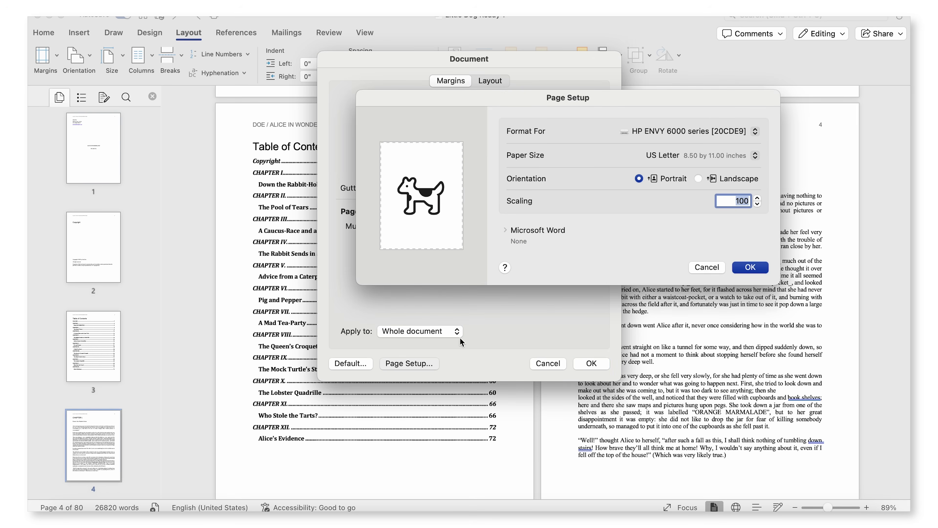
- Create a custom 5 × 8 inch paper size in Manage Custom Sizes and apply it
left_click(689, 157)
mouse_move(689, 158)
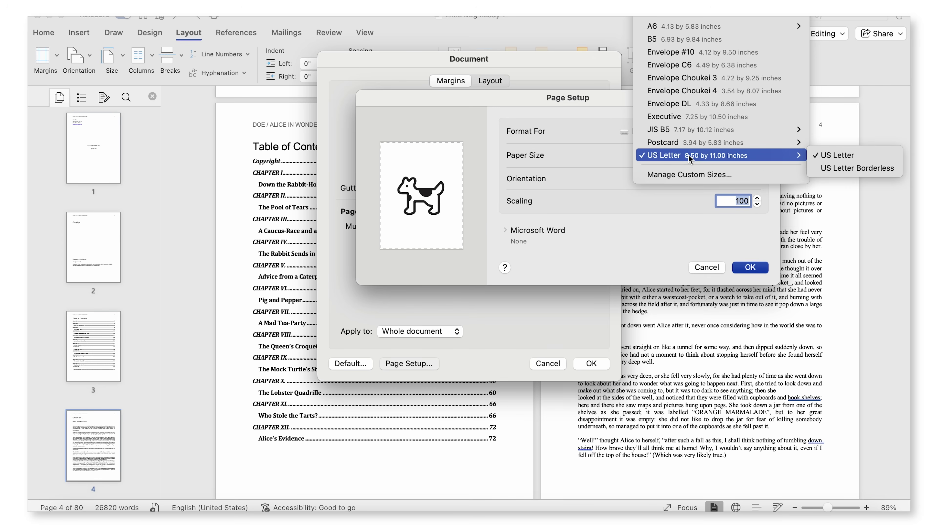
left_click(692, 177)
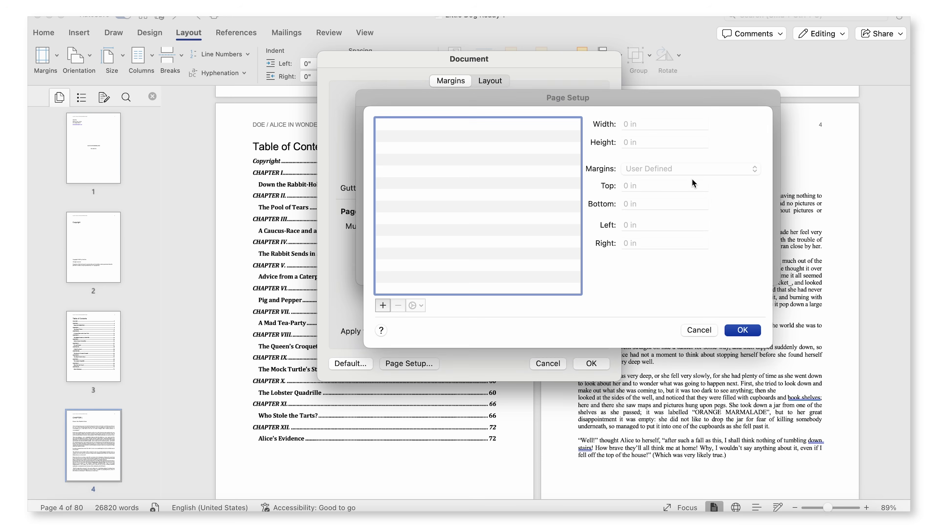
left_click(384, 305)
left_click(630, 125)
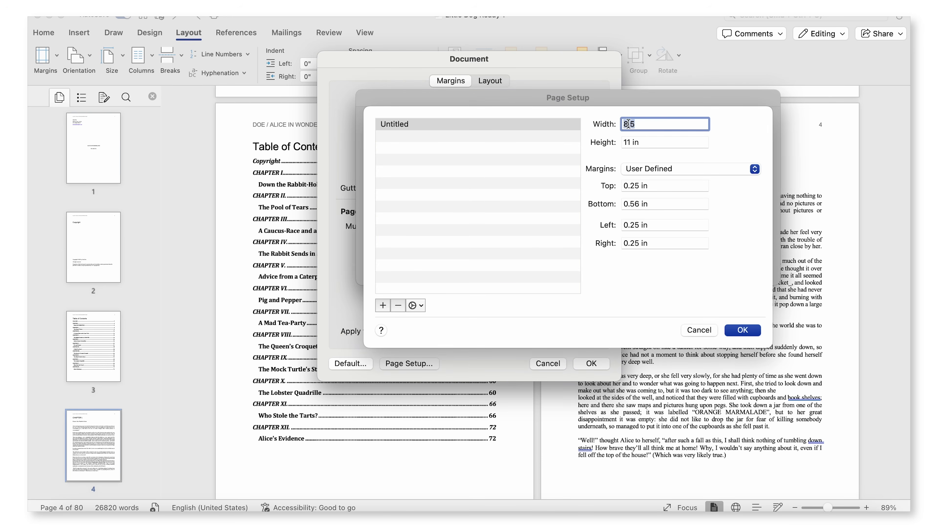
type("5")
key("Tab")
type("8")
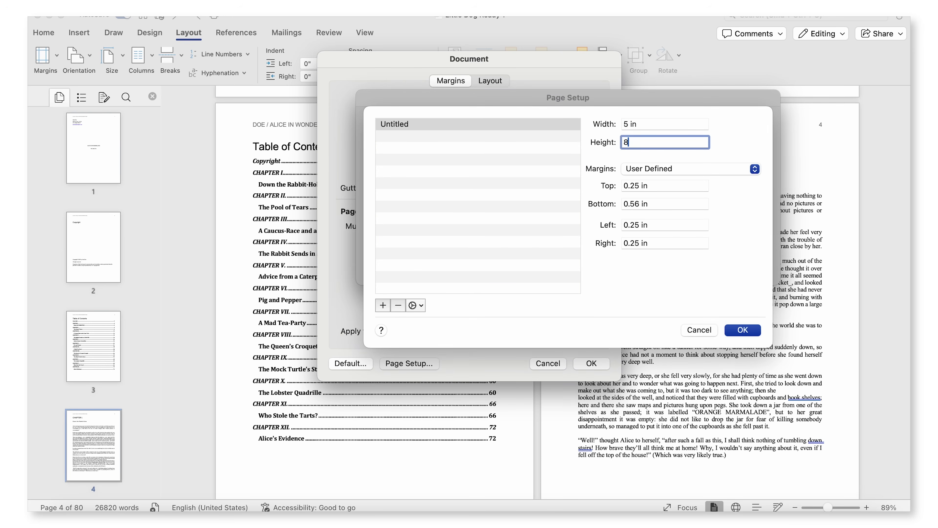
key("Tab")
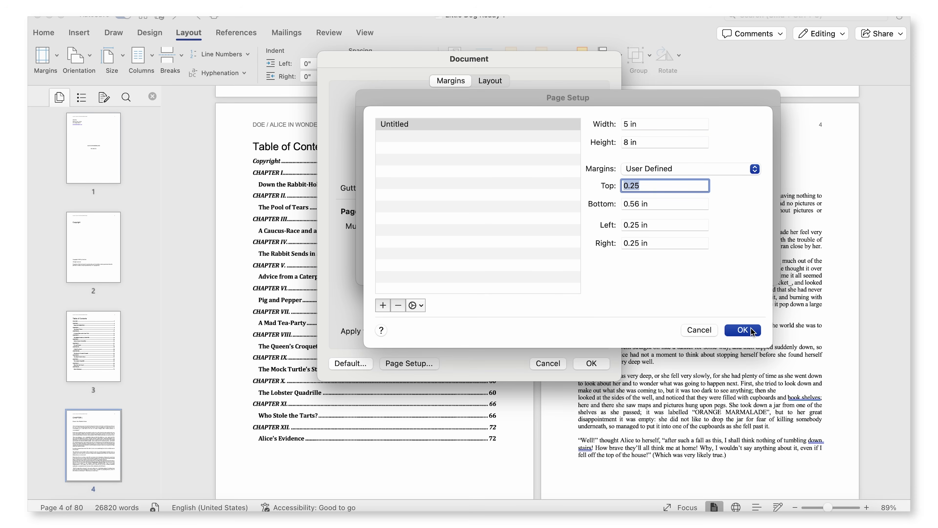
left_click(752, 331)
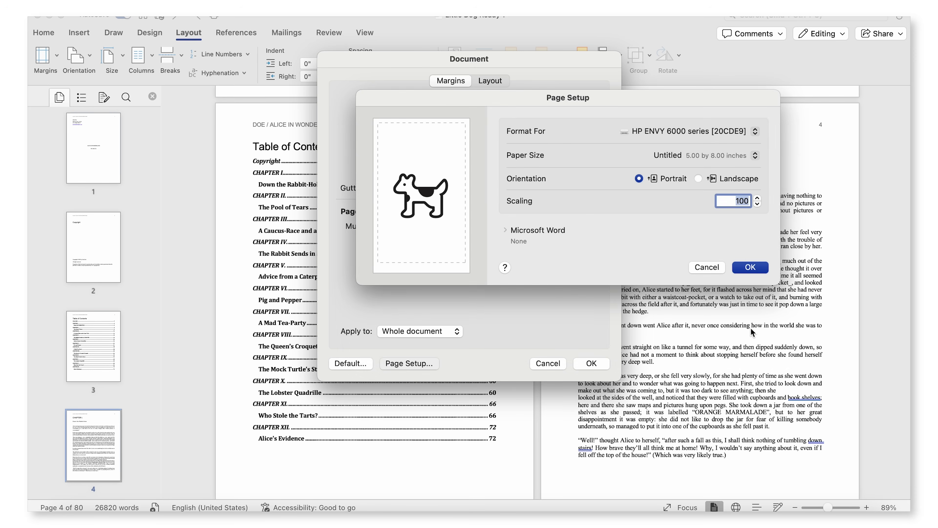
left_click(750, 269)
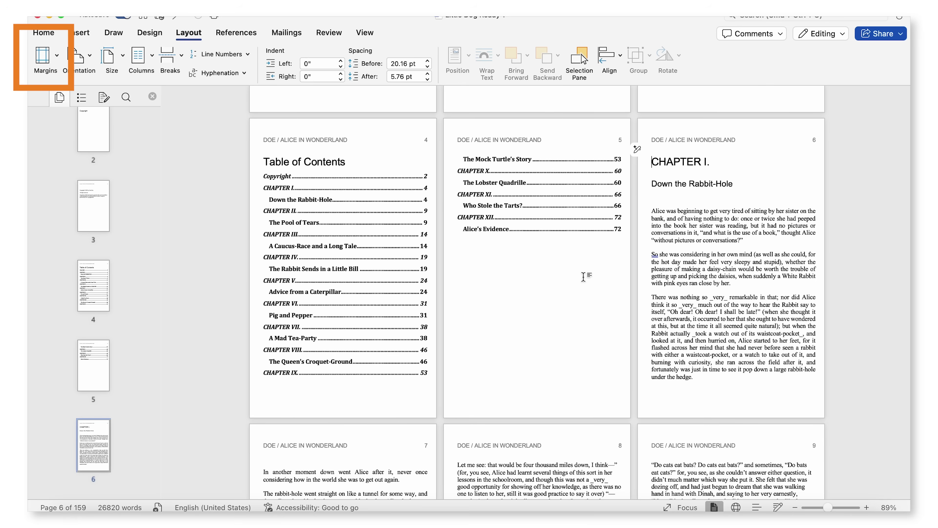
- Switch to mirror margins with a 0.375-inch inside margin
left_click(49, 59)
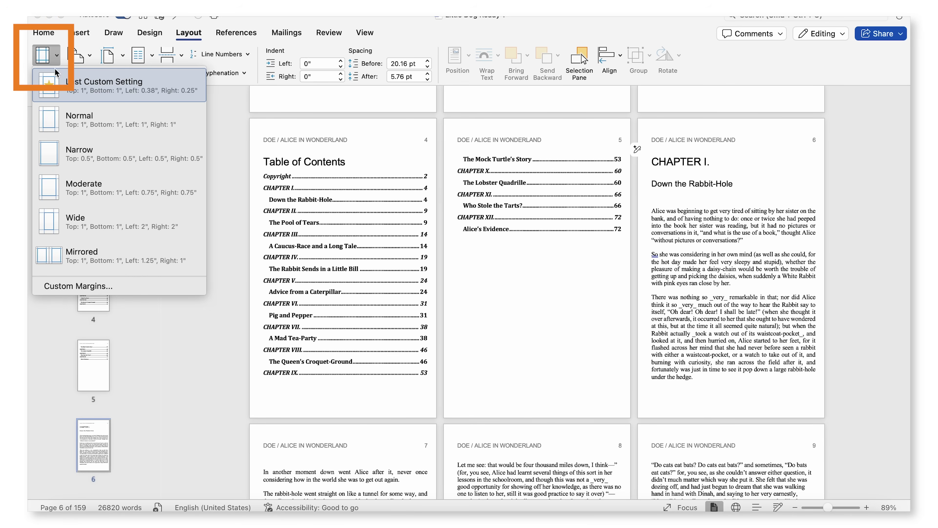
left_click(100, 284)
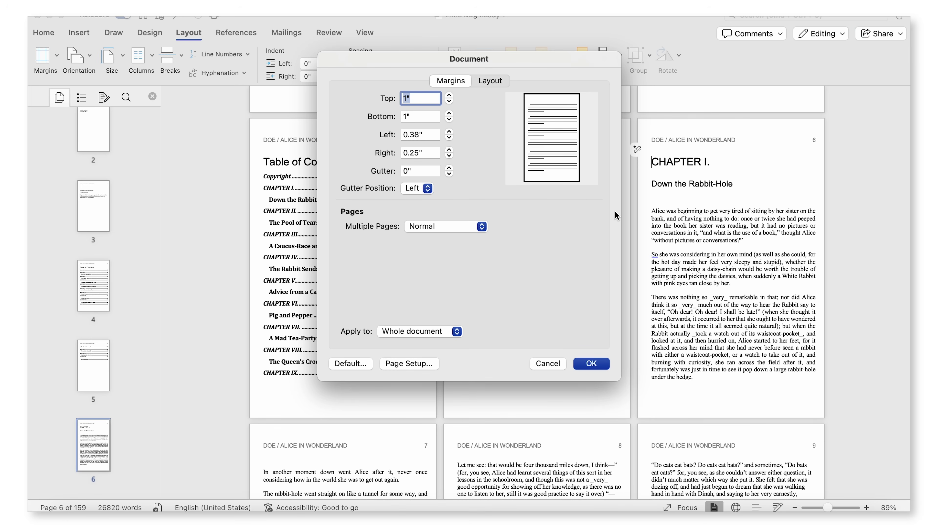
left_click(482, 226)
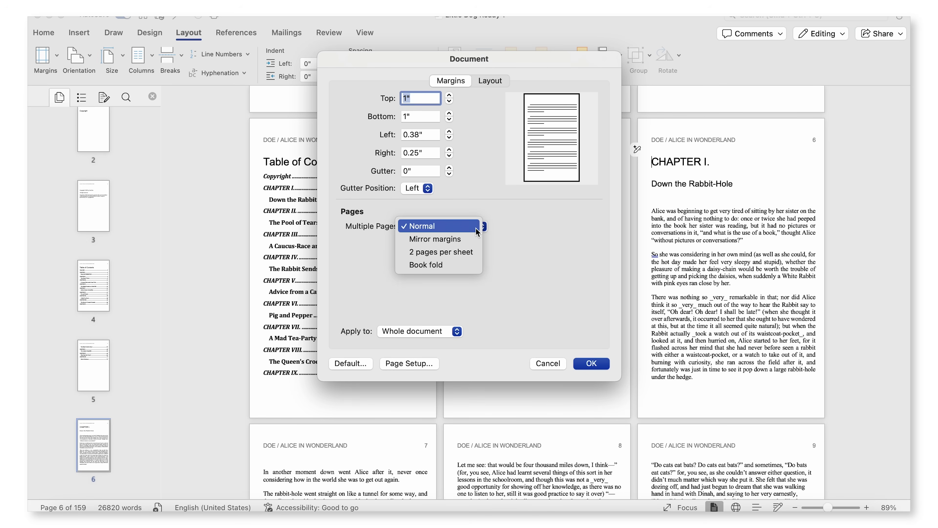
left_click(476, 242)
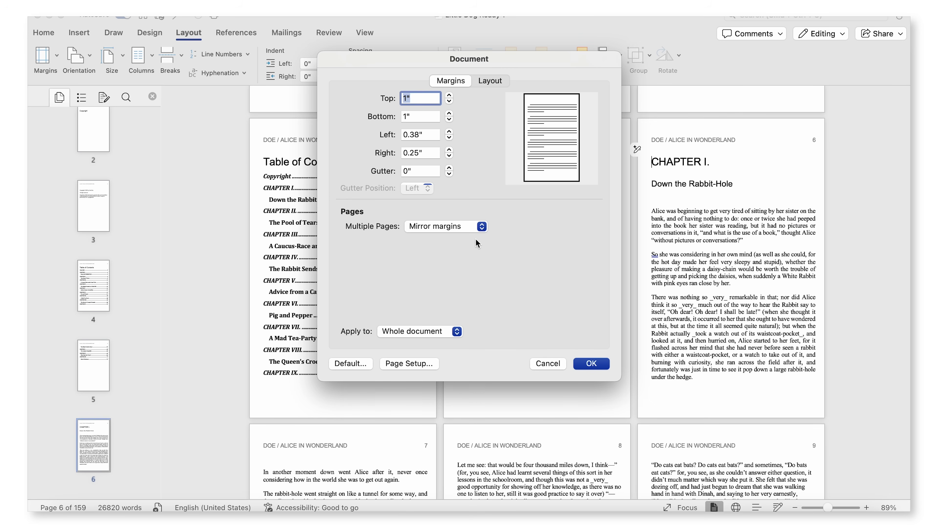
left_click(419, 135)
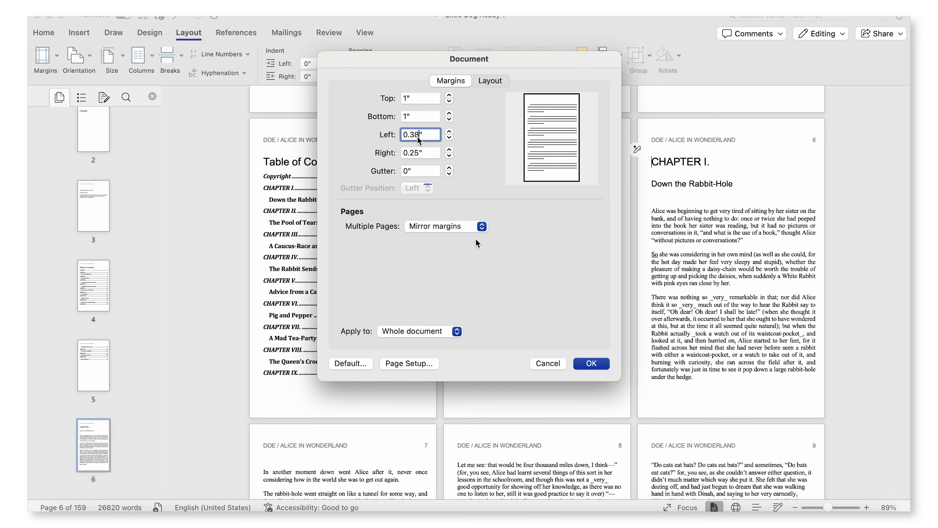
key("BackSpace")
type("75")
left_click(418, 155)
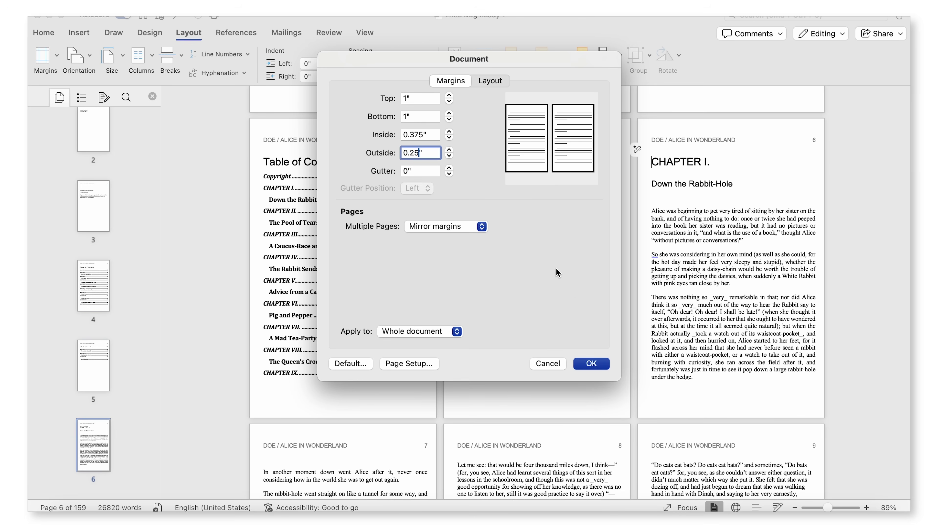
left_click(605, 364)
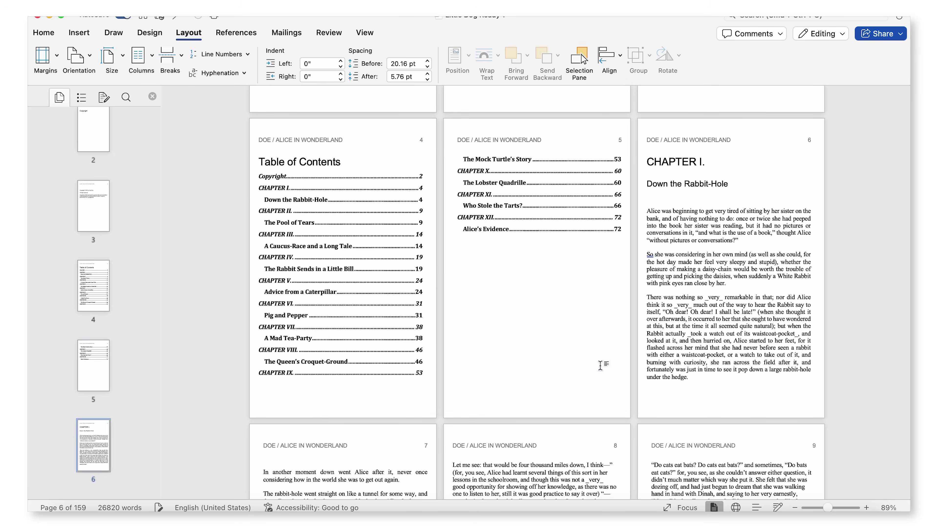
- Reopen Custom Margins and adjust the outside margin to 0.35 inches
left_click(44, 56)
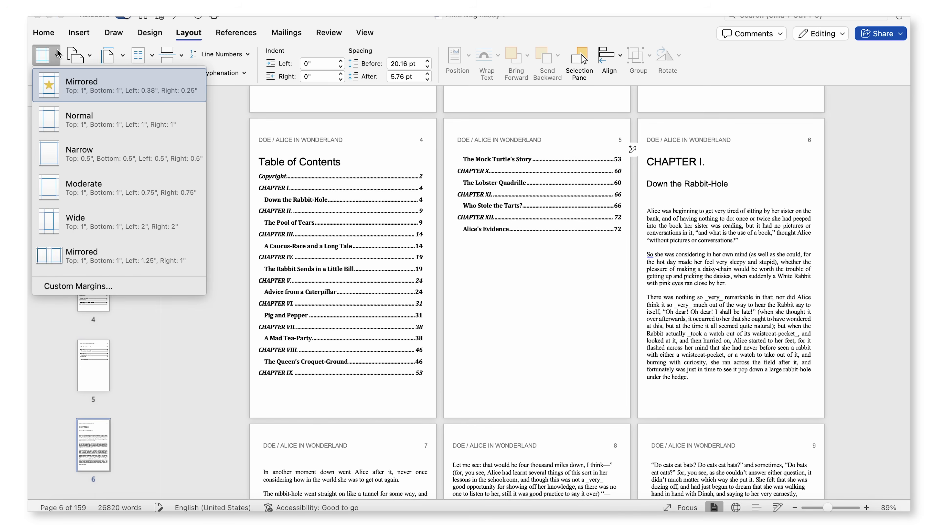
left_click(105, 284)
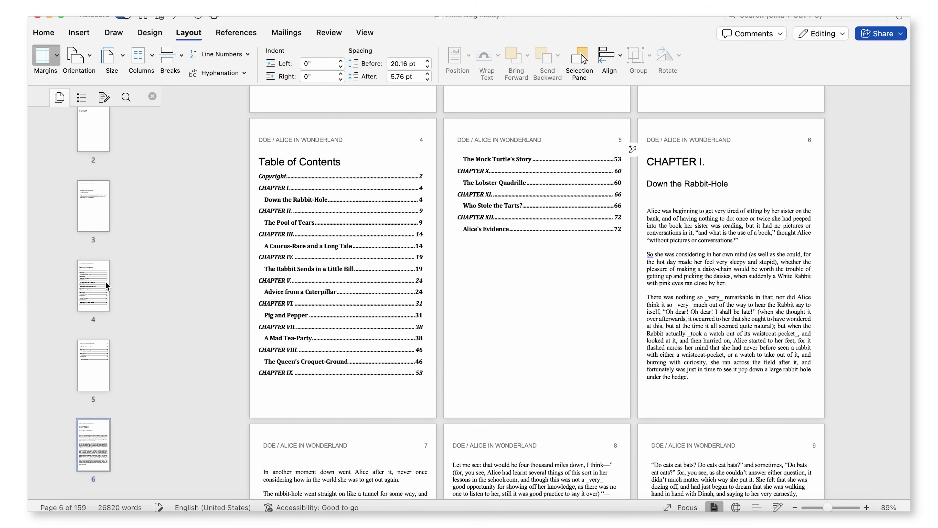
left_click(415, 153)
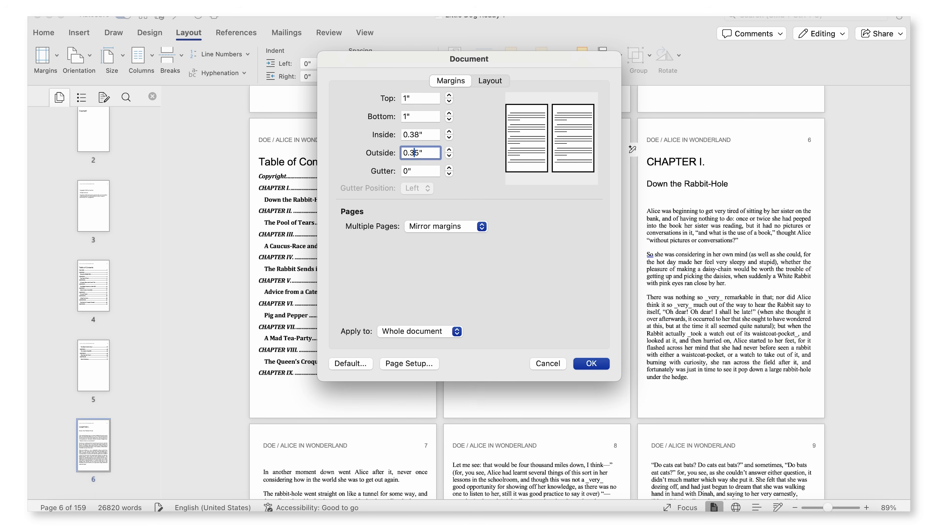
left_click(599, 363)
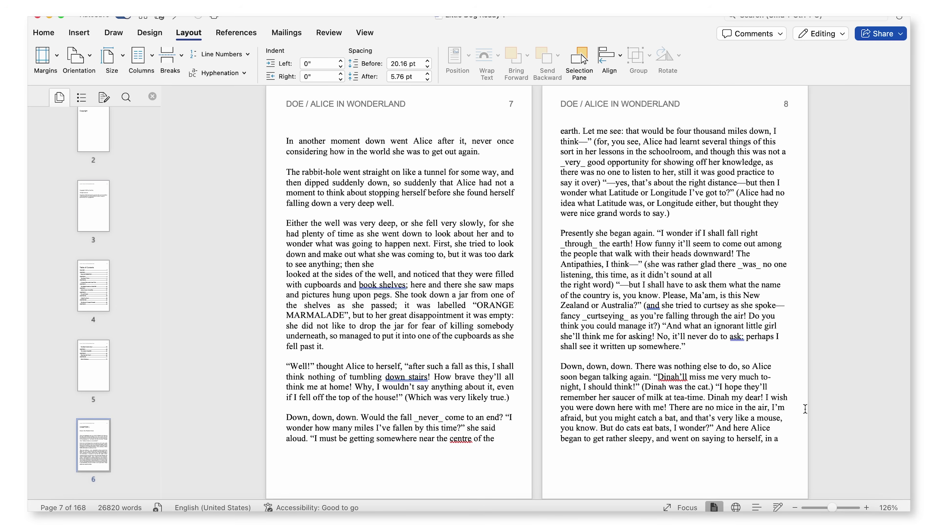
- Select the whole book, try single and 1.5 line spacing, then settle on 1.15
key("super+a")
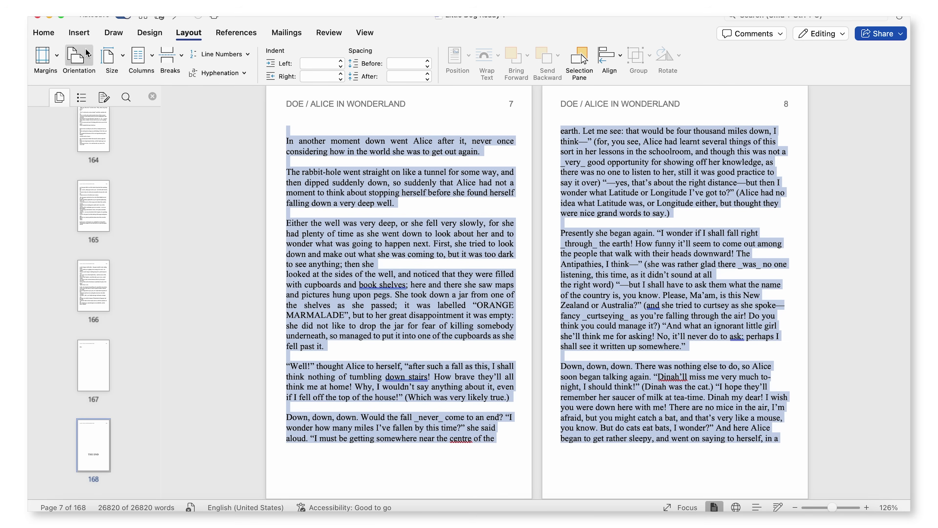
left_click(51, 36)
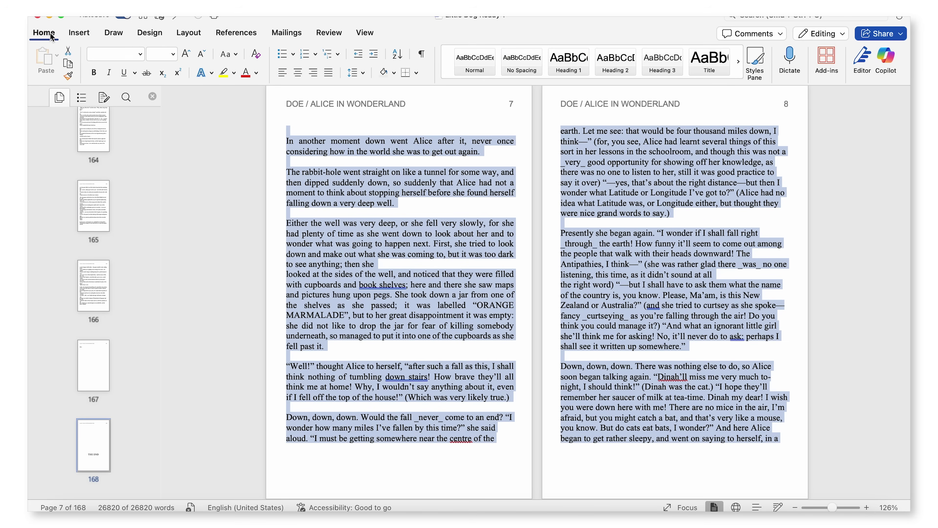
left_click(362, 73)
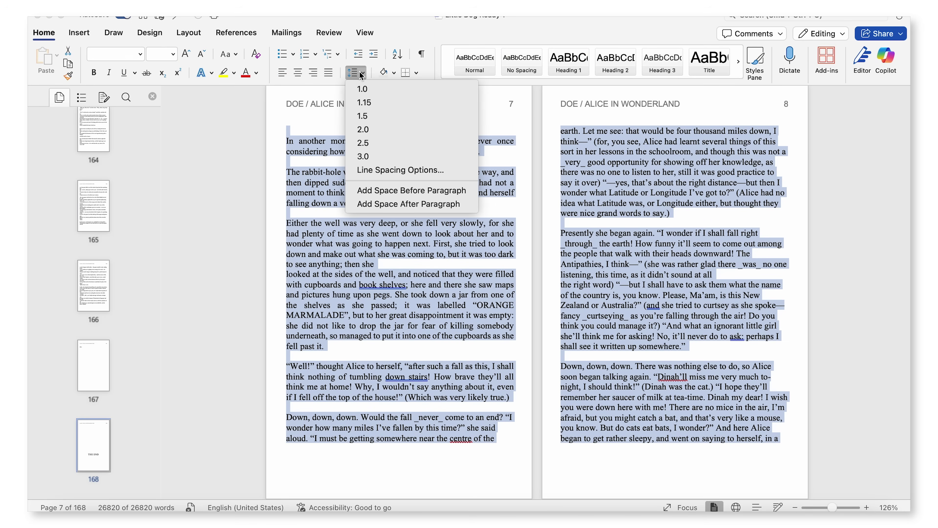
left_click(364, 90)
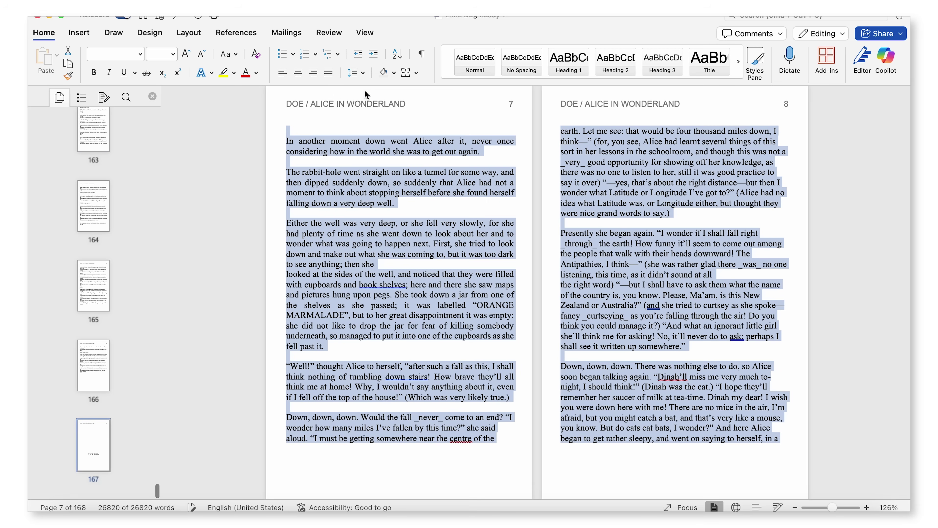
left_click(361, 74)
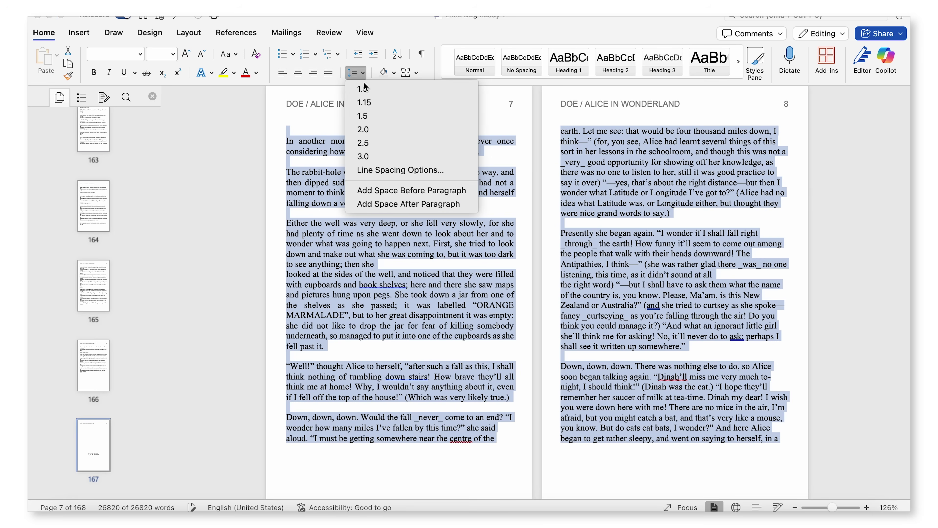
left_click(379, 116)
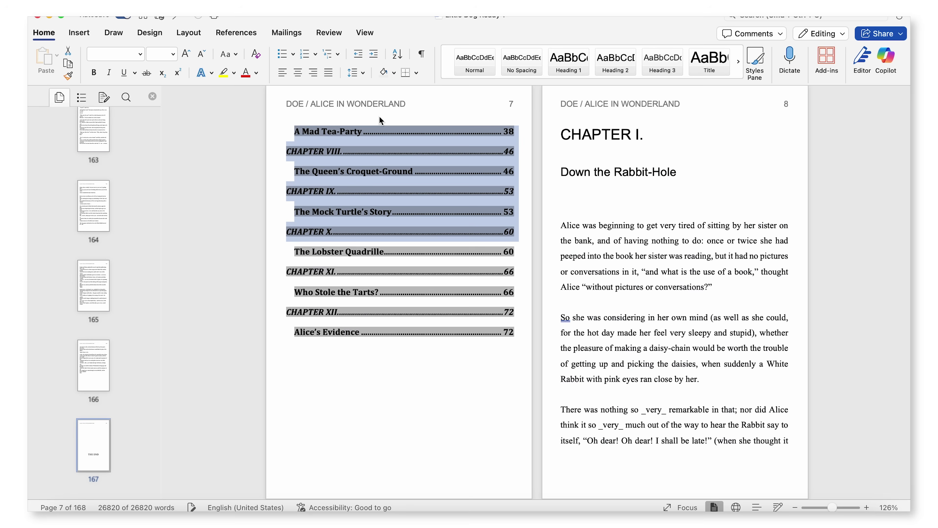
scroll(543, 359, "down", 10)
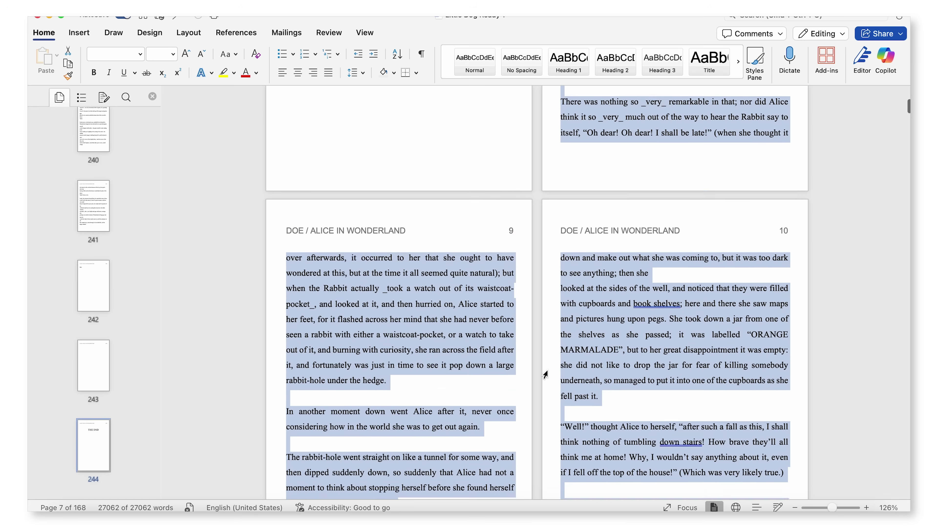
scroll(545, 374, "up", 2)
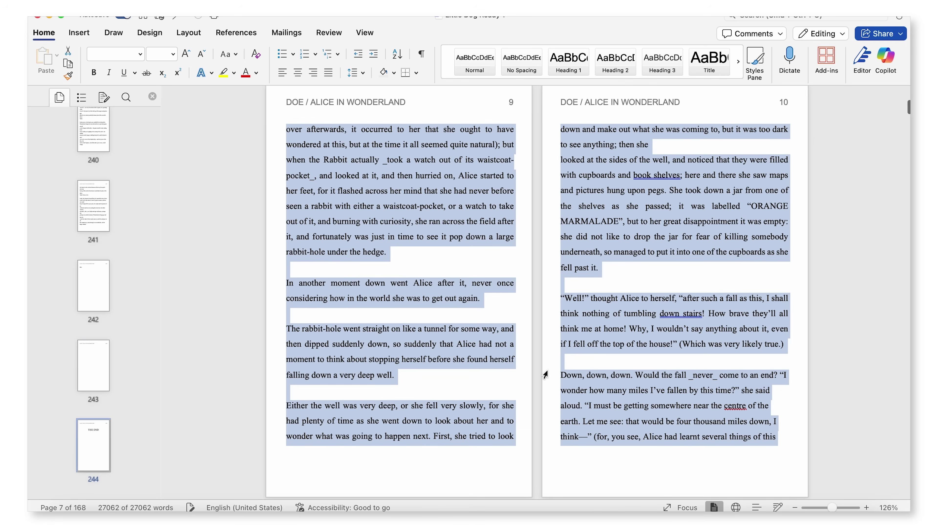
left_click(361, 74)
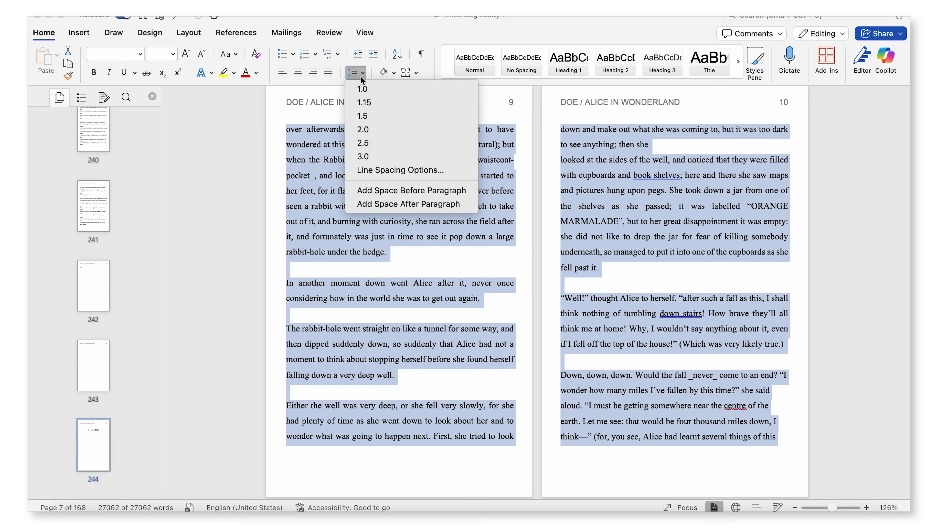
left_click(379, 106)
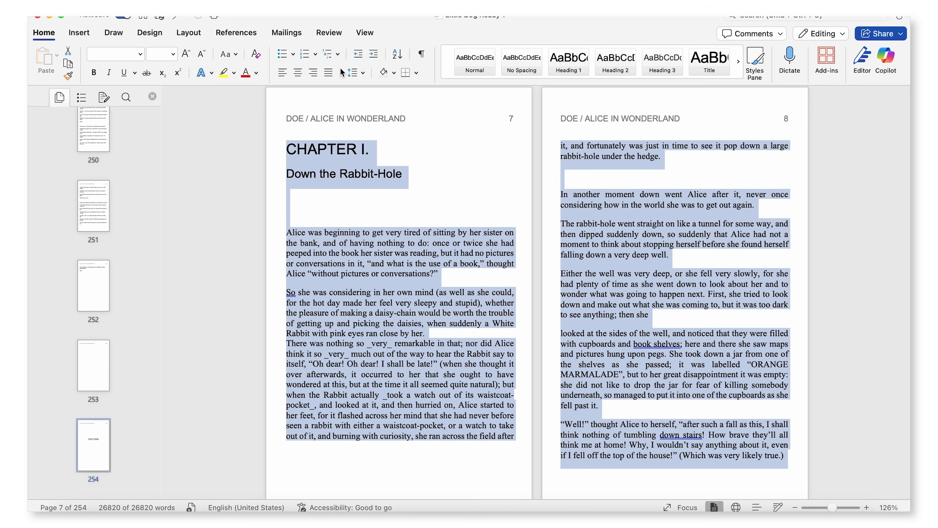
- Set paragraph spacing Before and After to 0 pt, cutting the book from 254 to 162 pages
left_click(354, 72)
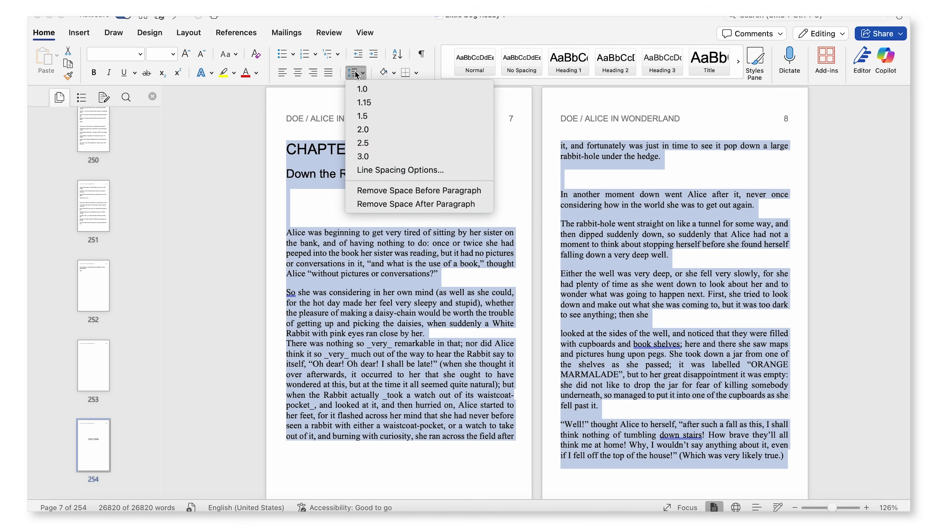
left_click(390, 170)
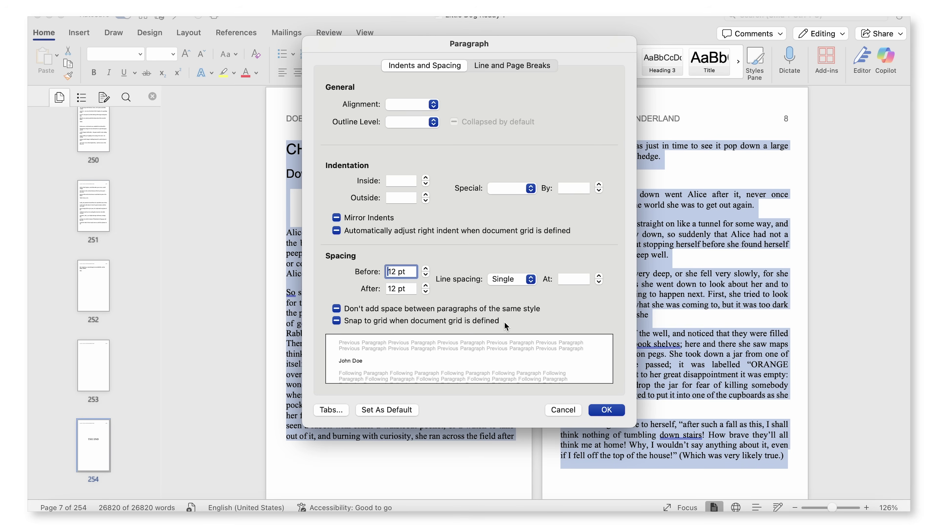
double_click(394, 272)
type("0")
double_click(391, 289)
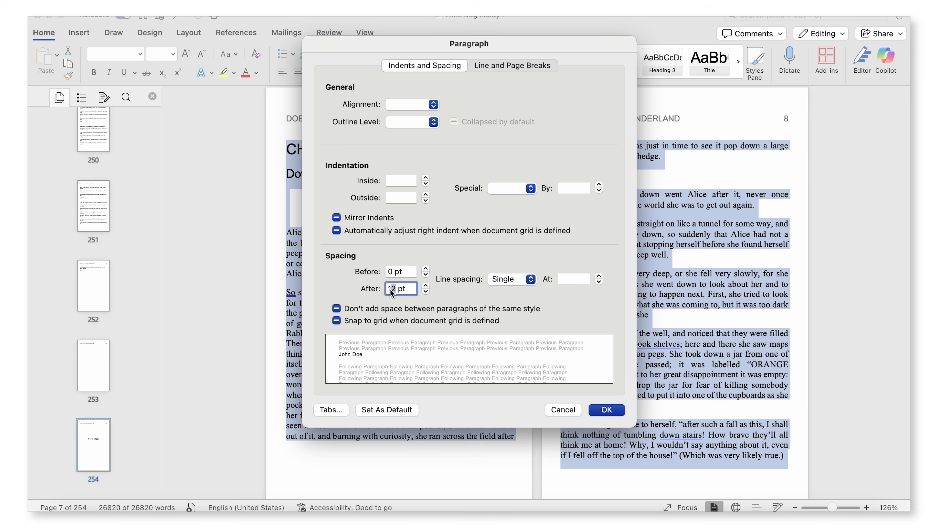
type("0")
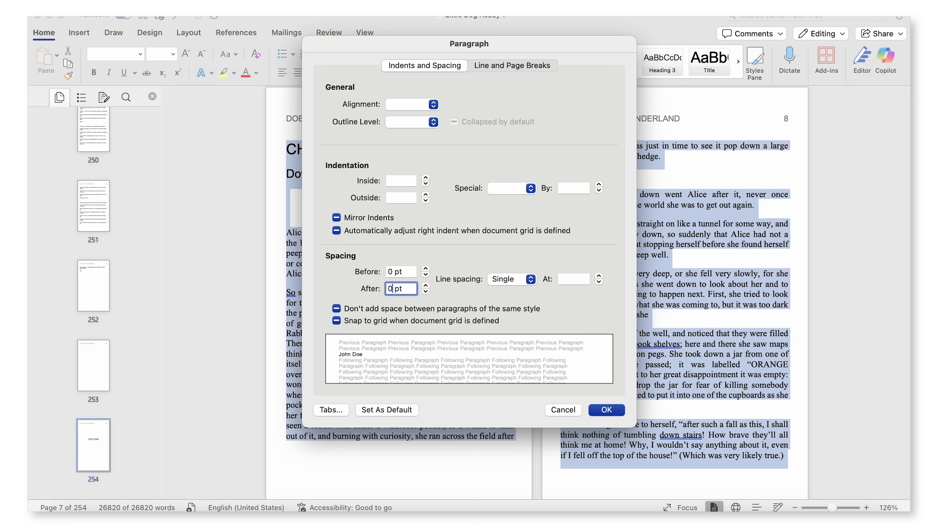
left_click(605, 410)
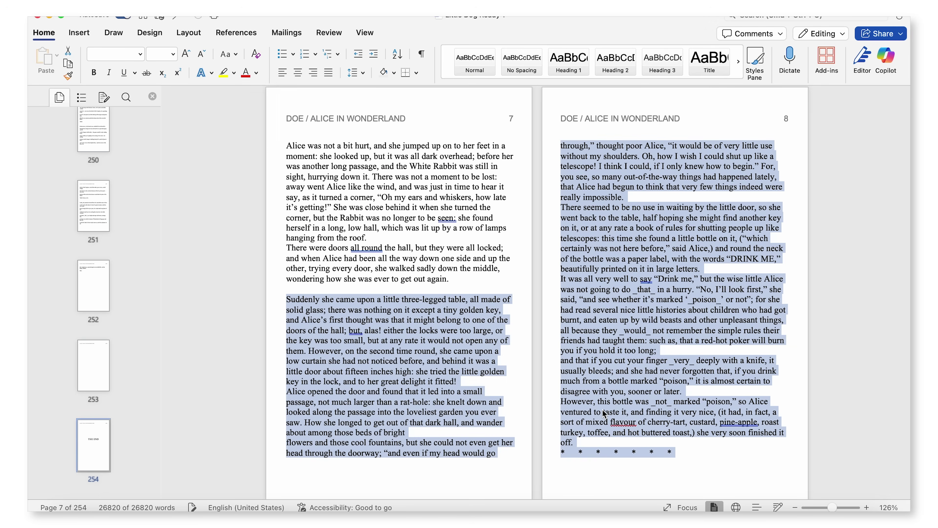
scroll(604, 412, "up", 15)
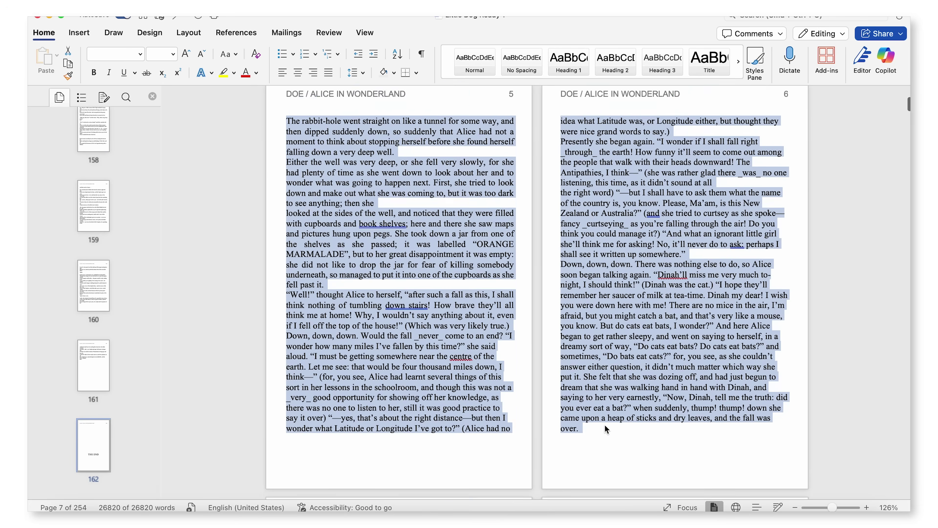
scroll(608, 451, "down", 5)
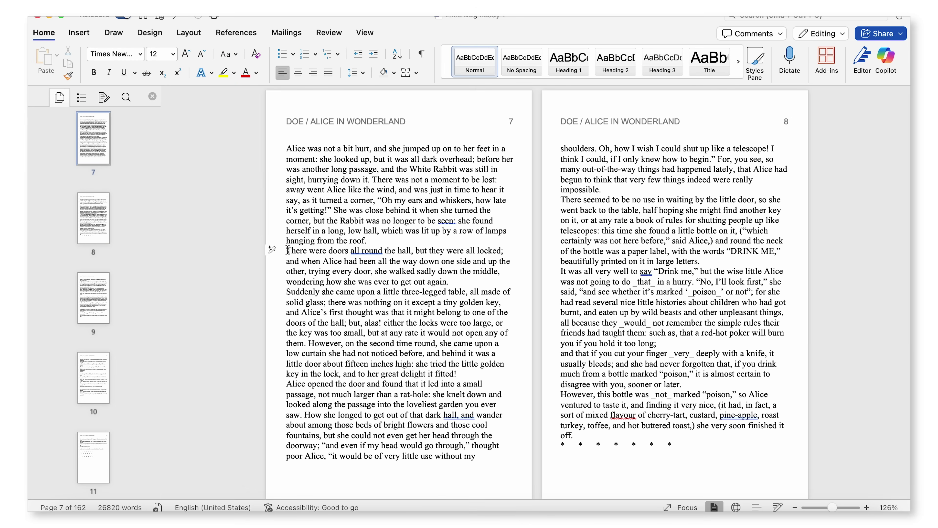
key("Tab")
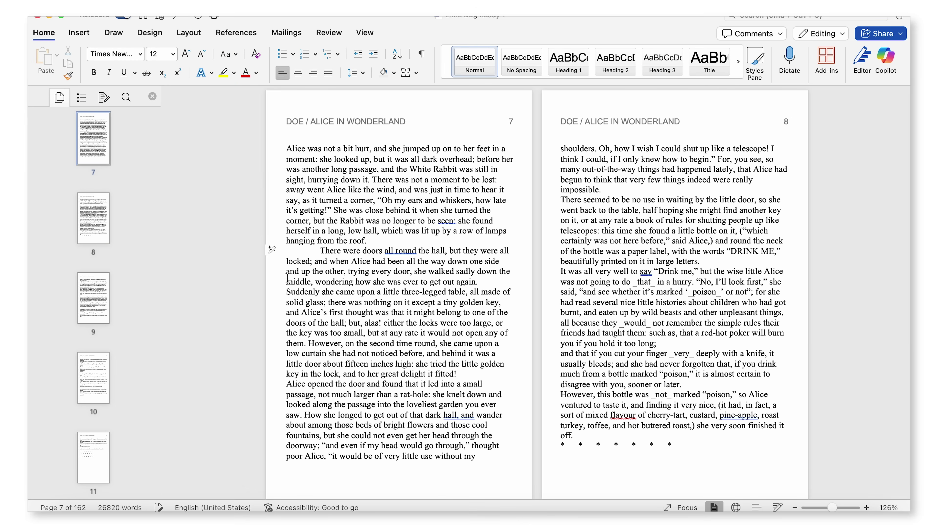
left_click(287, 385)
key("Tab")
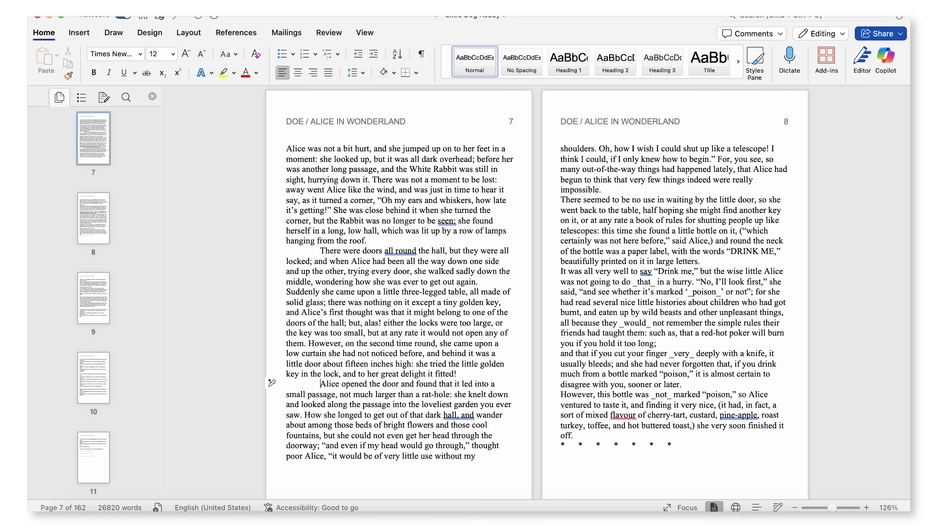
key("BackSpace")
left_click(319, 251)
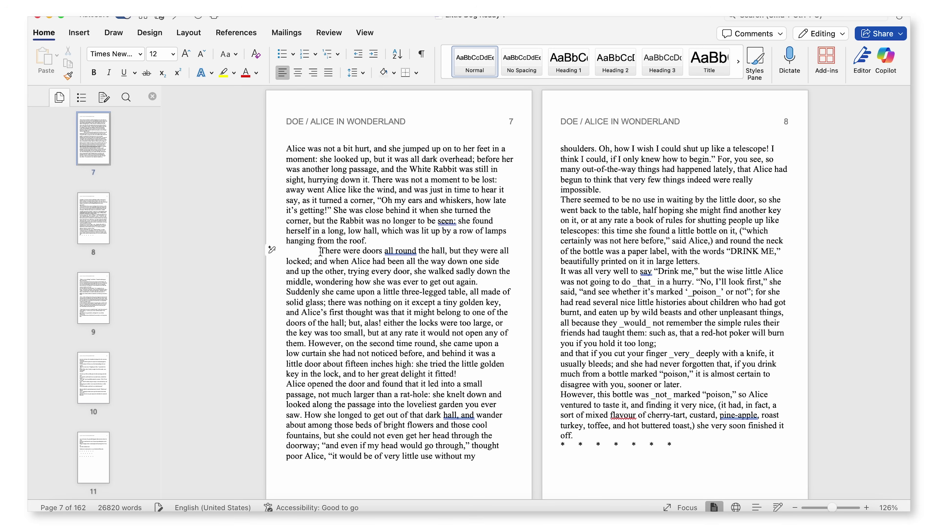
key("BackSpace")
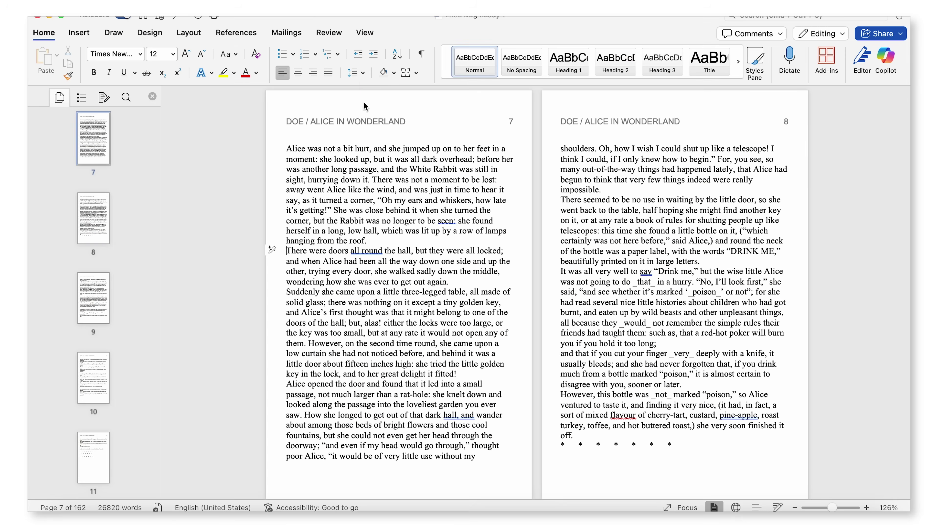
- Give the paragraphs a 0.5" first-line indent
left_click(363, 75)
left_click(386, 168)
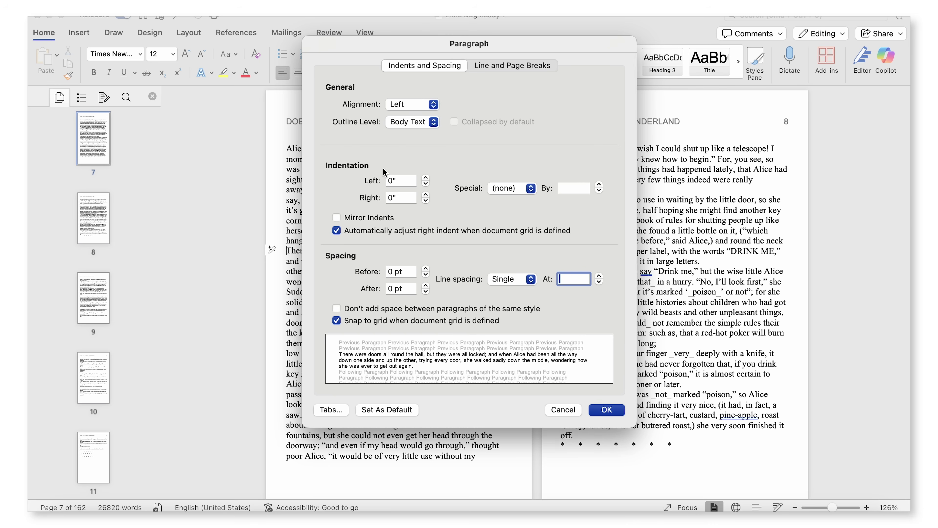
left_click(508, 190)
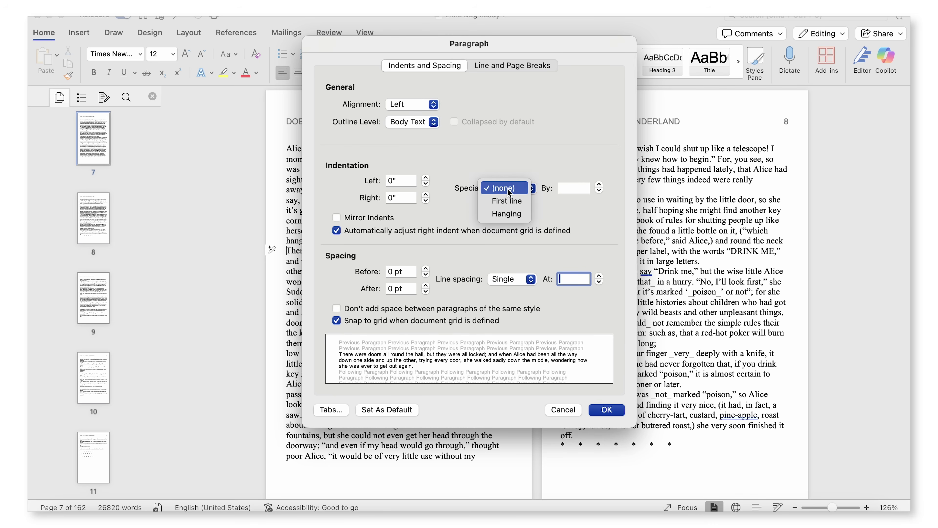
left_click(513, 202)
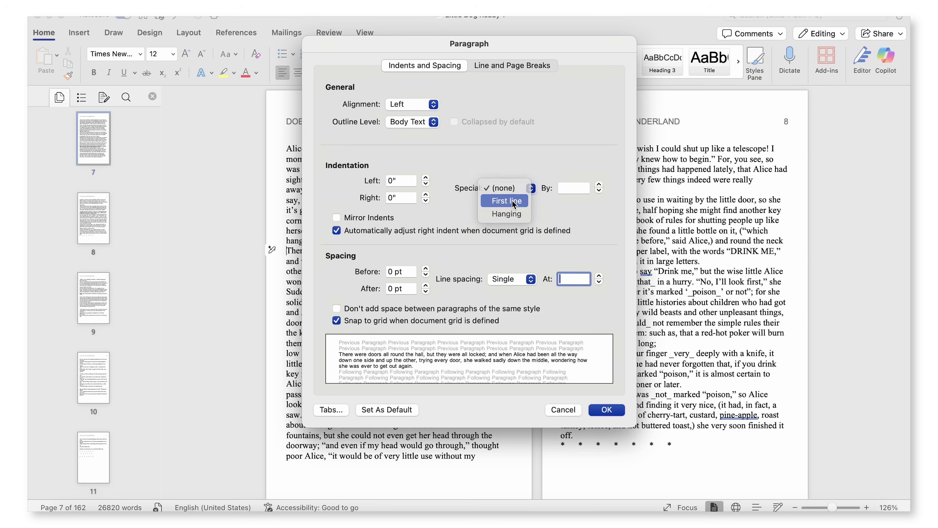
double_click(577, 187)
type("0.5")
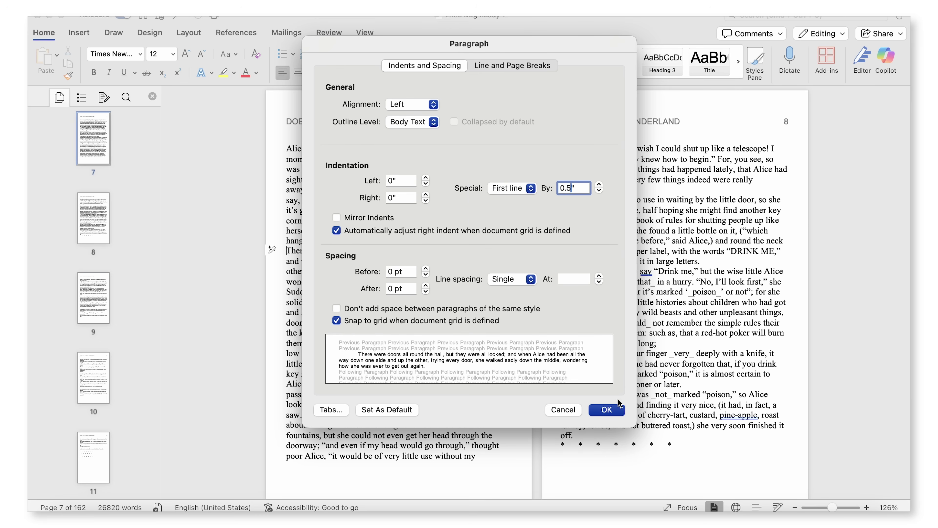
left_click(606, 409)
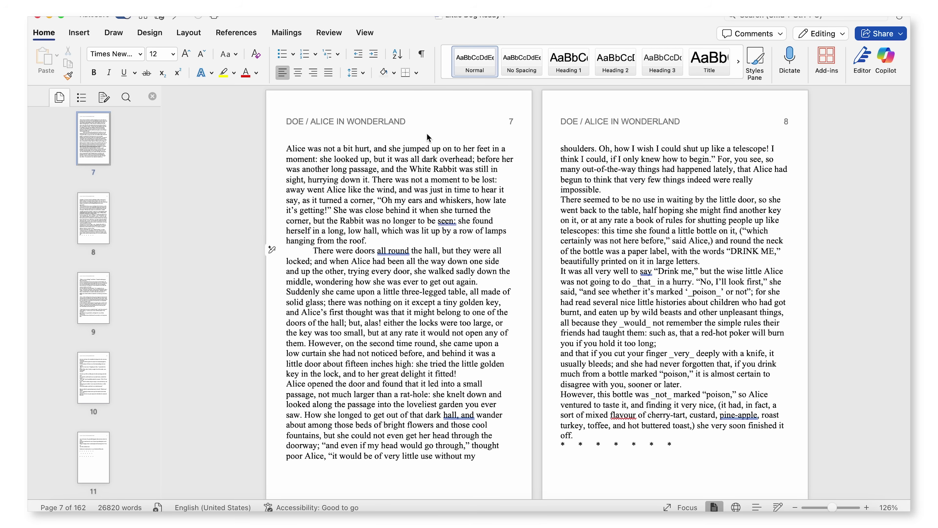
- Change the first-line indent to 0.3"
left_click(366, 74)
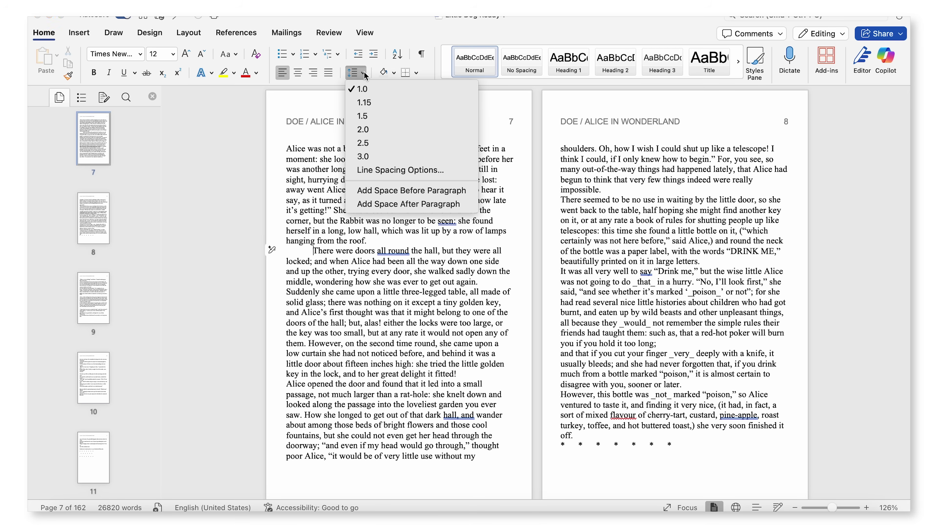
left_click(394, 171)
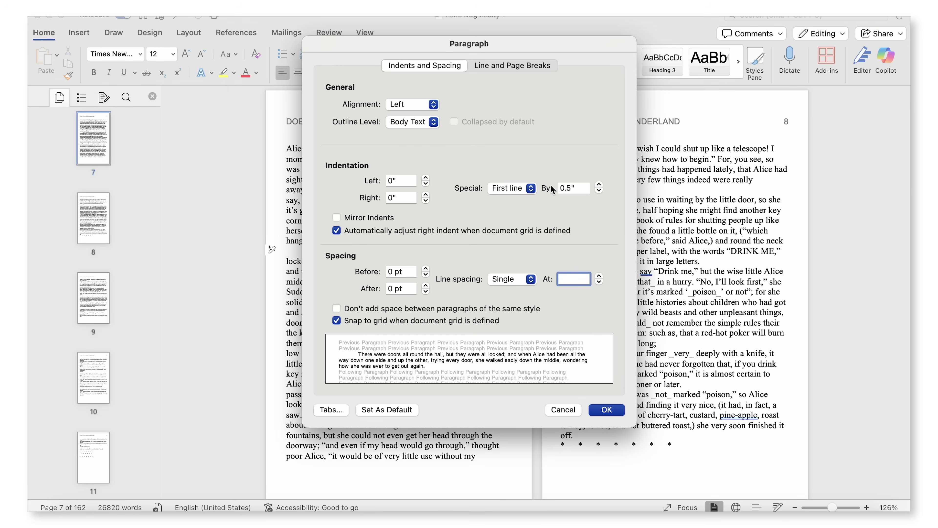
left_click(571, 188)
key("BackSpace")
type("3")
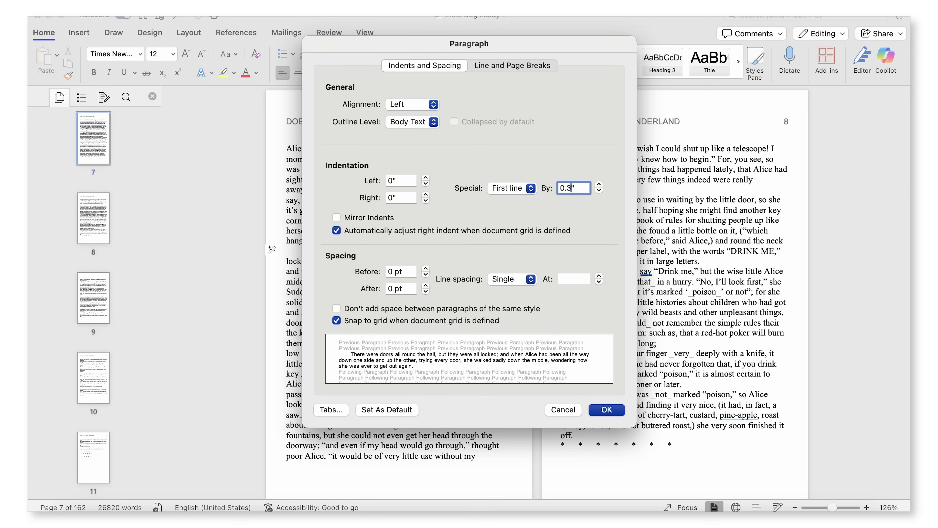
left_click(611, 410)
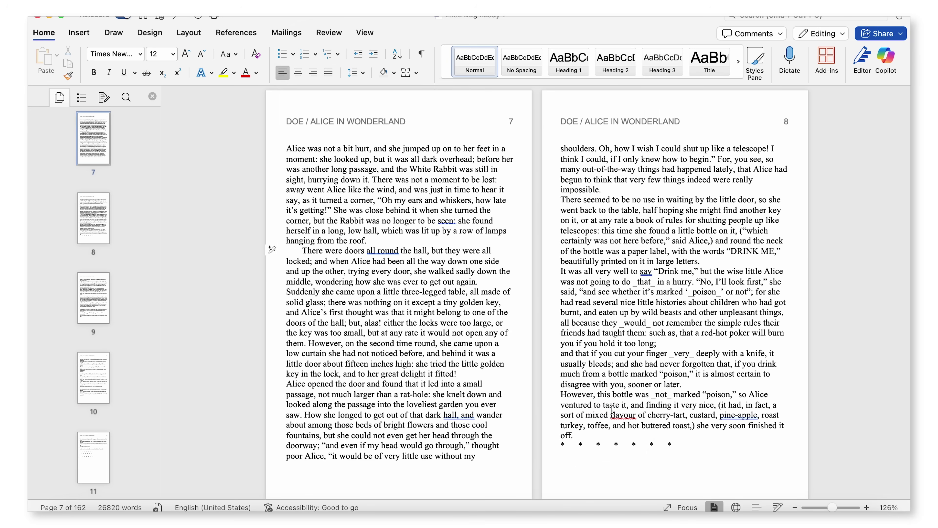
- Apply a 0.5" first-line indent starting from the 'Alice opened the door' paragraph
left_click(288, 383)
left_click(353, 72)
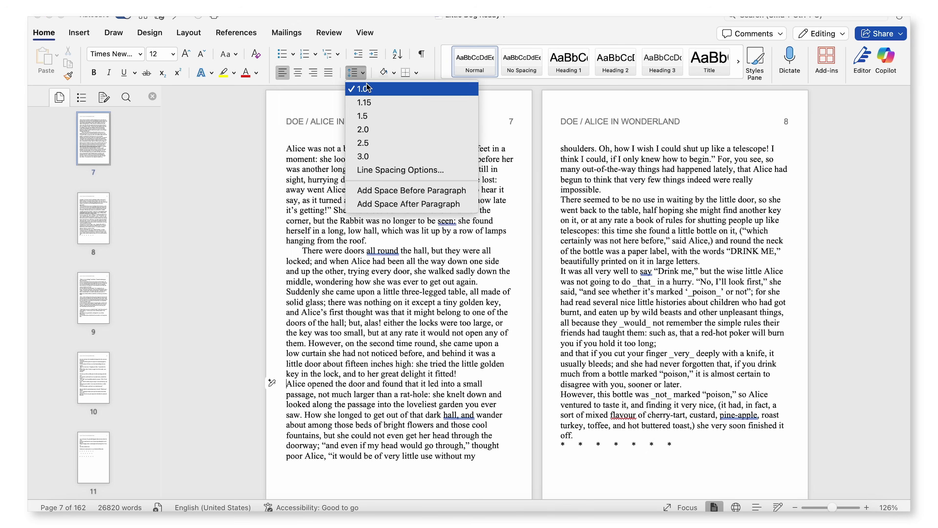
left_click(380, 171)
left_click(494, 188)
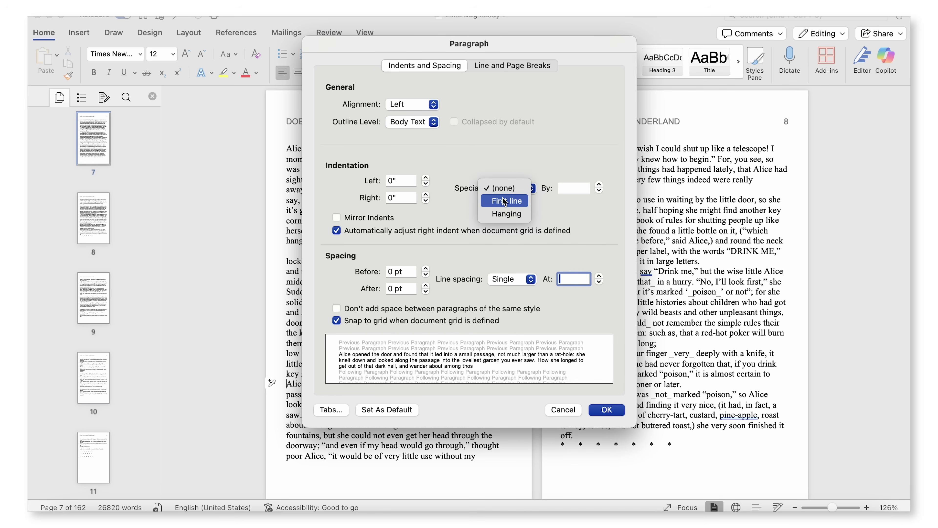
left_click(504, 201)
double_click(573, 189)
type("0.5")
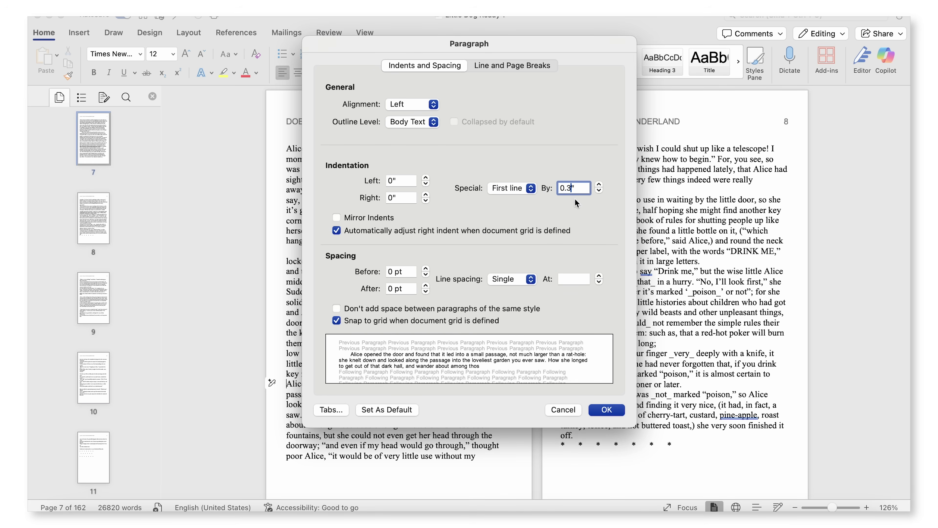
left_click(617, 406)
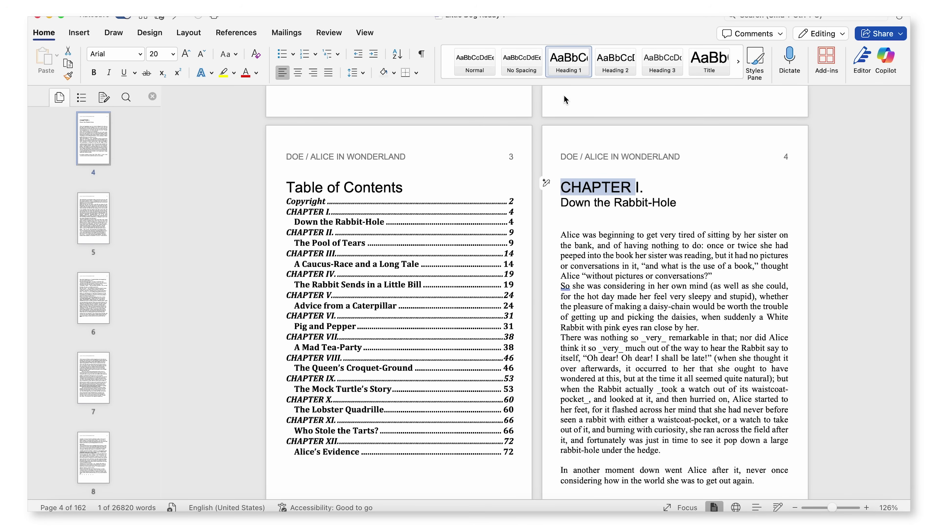
- Create a 'Chapter Header' style from the CHAPTER I. heading, set in Andale Mono 26 pt bold
triple_click(592, 191)
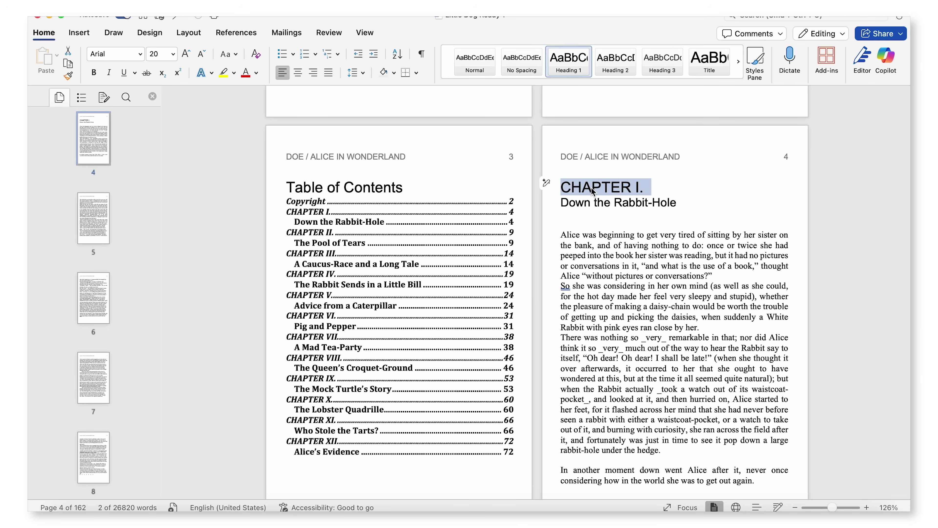
left_click(764, 60)
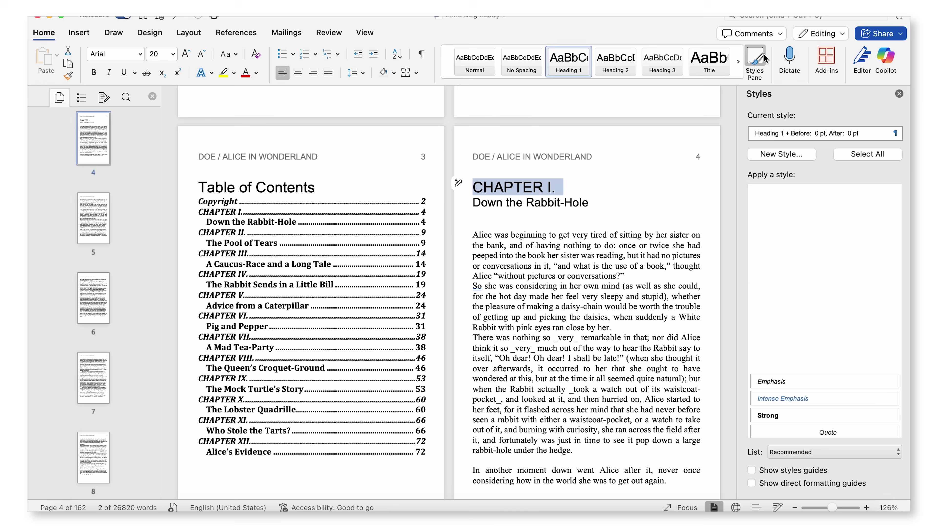
left_click(810, 158)
type("Cha")
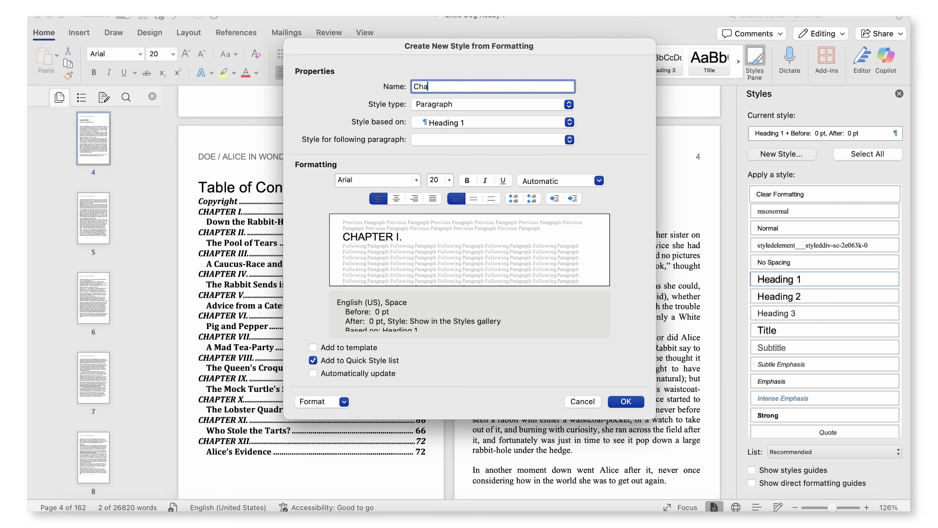
type("pter Header")
left_click(416, 180)
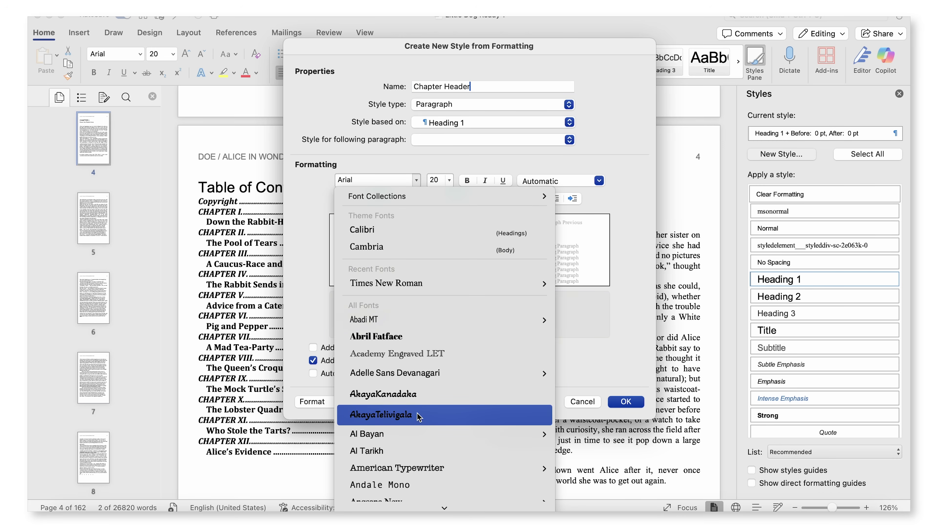
left_click(431, 487)
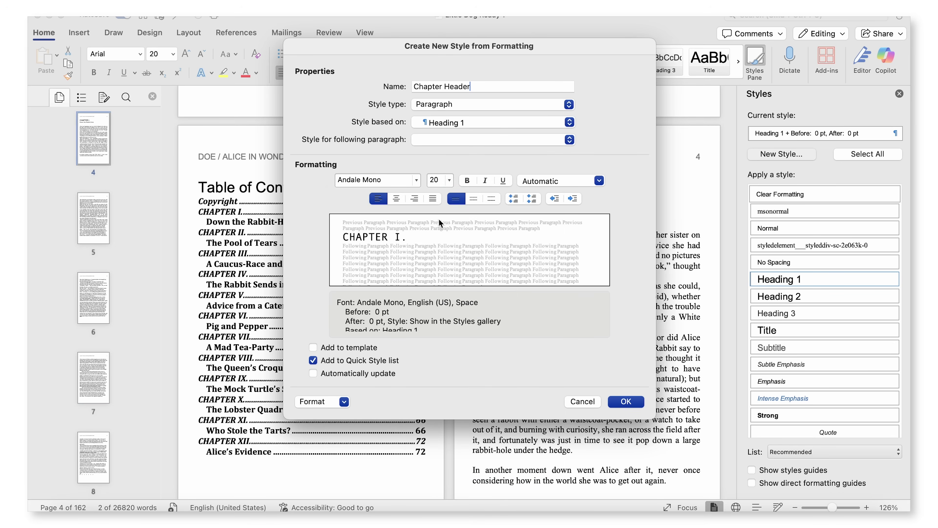
left_click(449, 180)
left_click(457, 404)
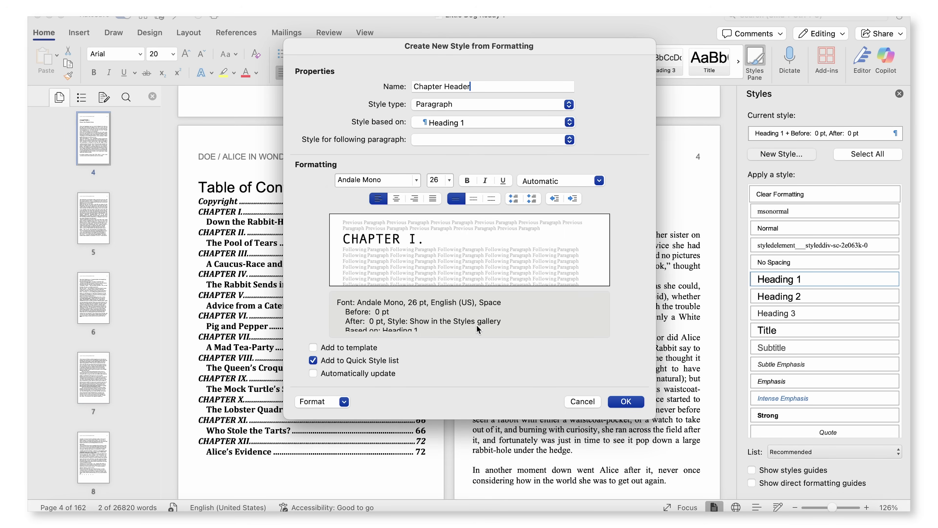
left_click(468, 180)
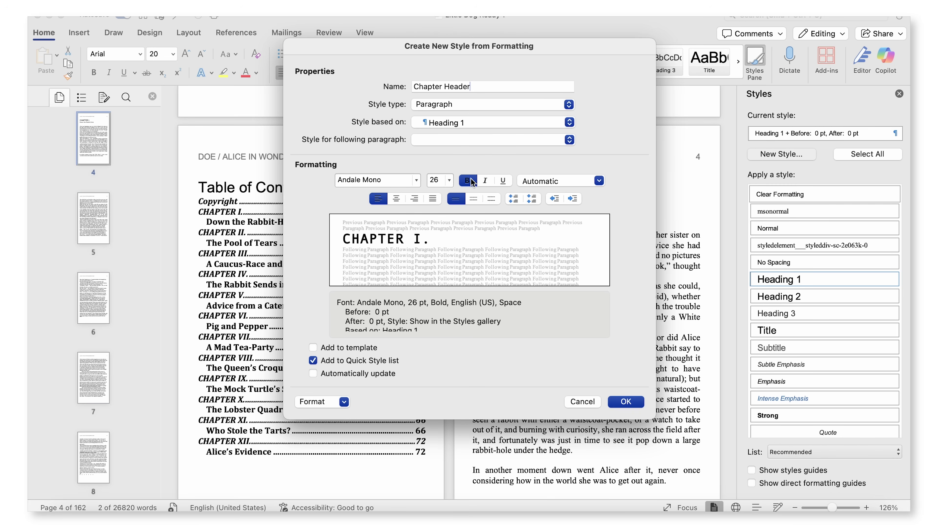
left_click(637, 402)
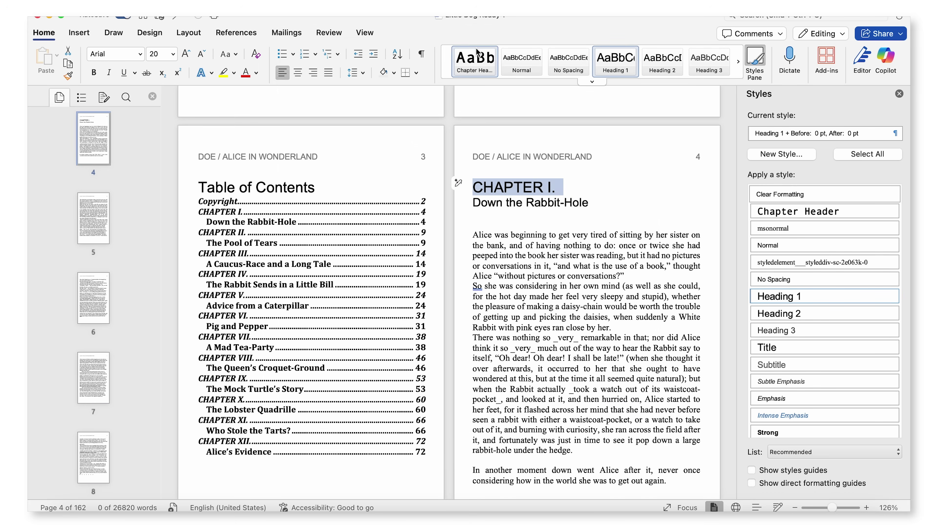
- Style the CHAPTER I. and CHAPTER II. headings with Chapter Header (Andale Mono 26 pt bold)
left_click(899, 93)
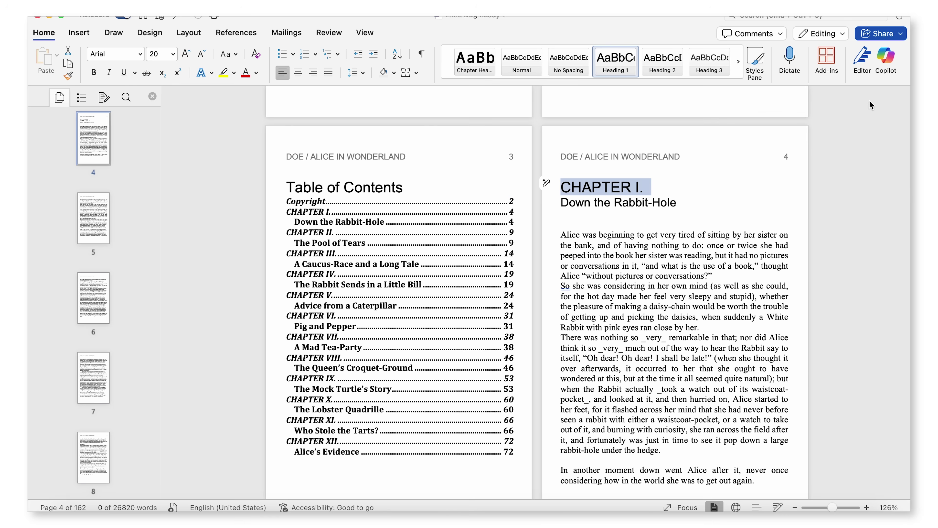
triple_click(609, 188)
key("super+alt+c")
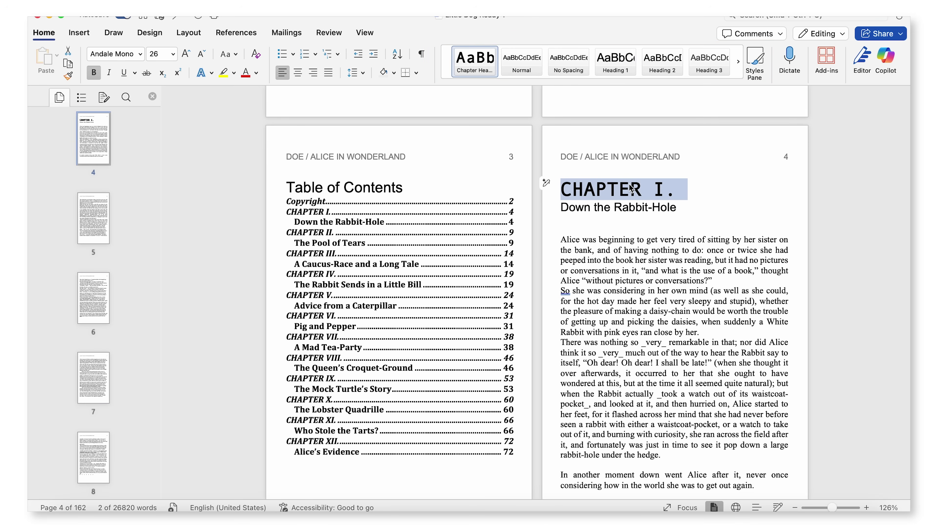
scroll(631, 188, "down", 20)
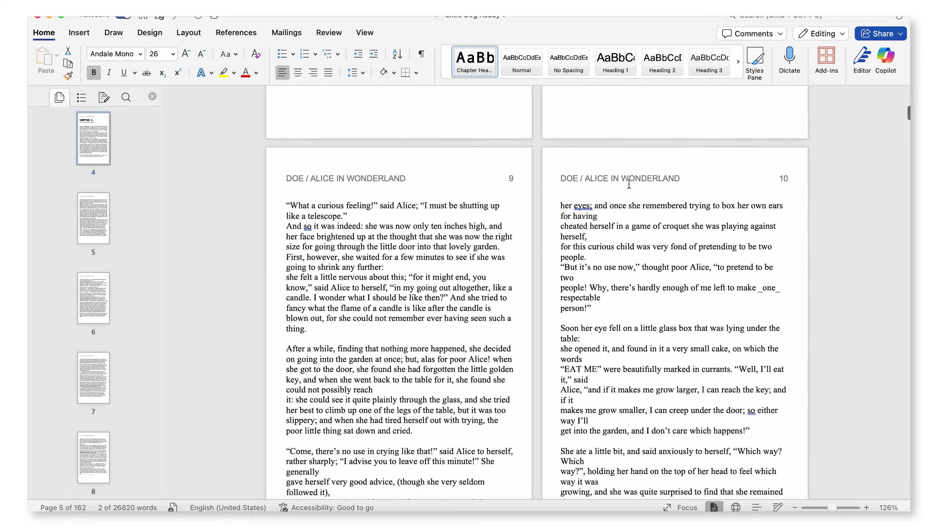
scroll(629, 184, "down", 10)
triple_click(605, 280)
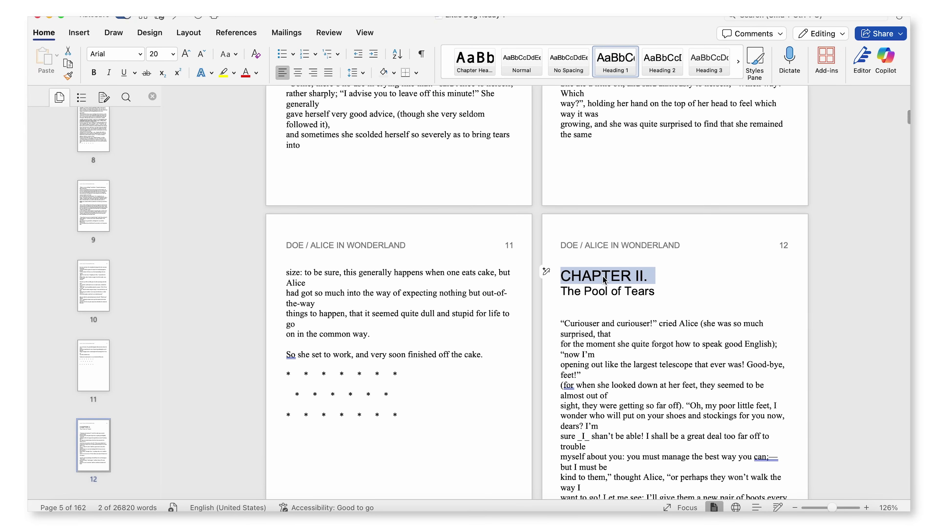
left_click(486, 68)
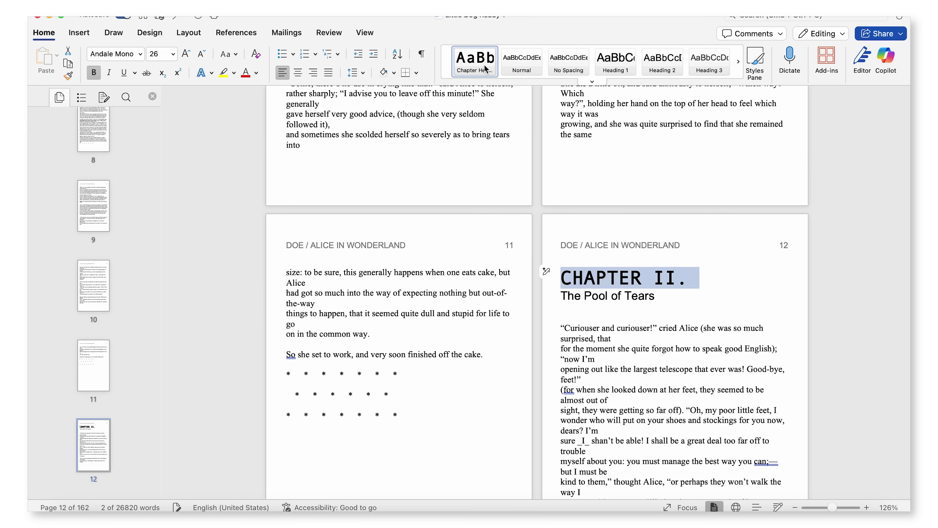
scroll(598, 370, "down", 15)
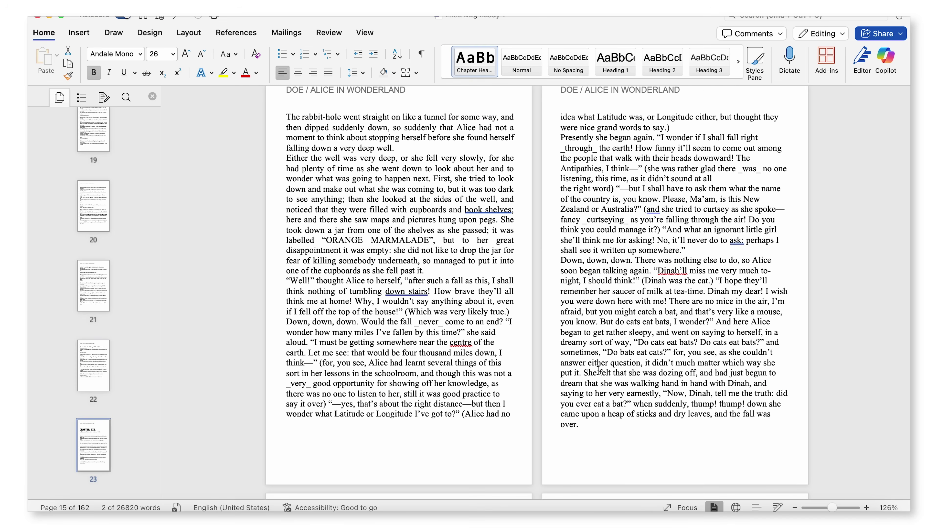
left_click(79, 32)
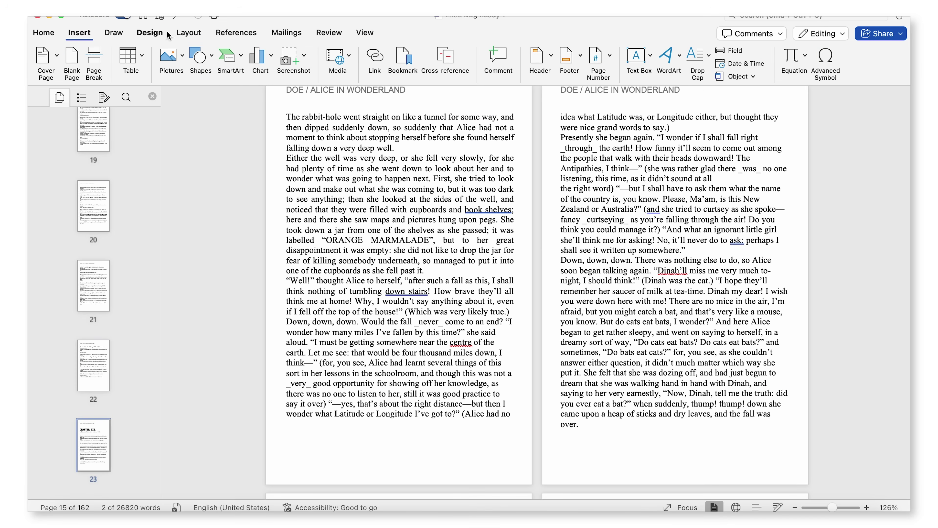
- Insert centred bottom-of-page page numbers, hiding the number on the first page
left_click(598, 61)
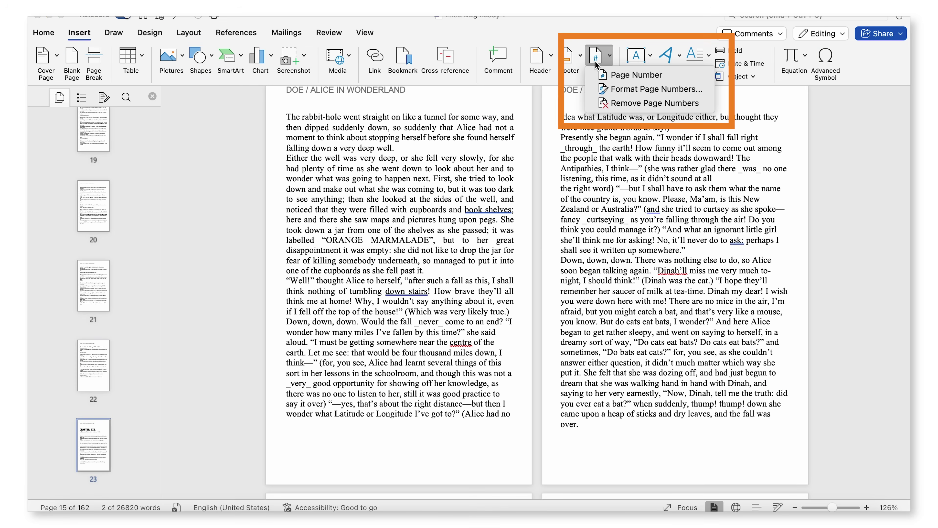
left_click(615, 76)
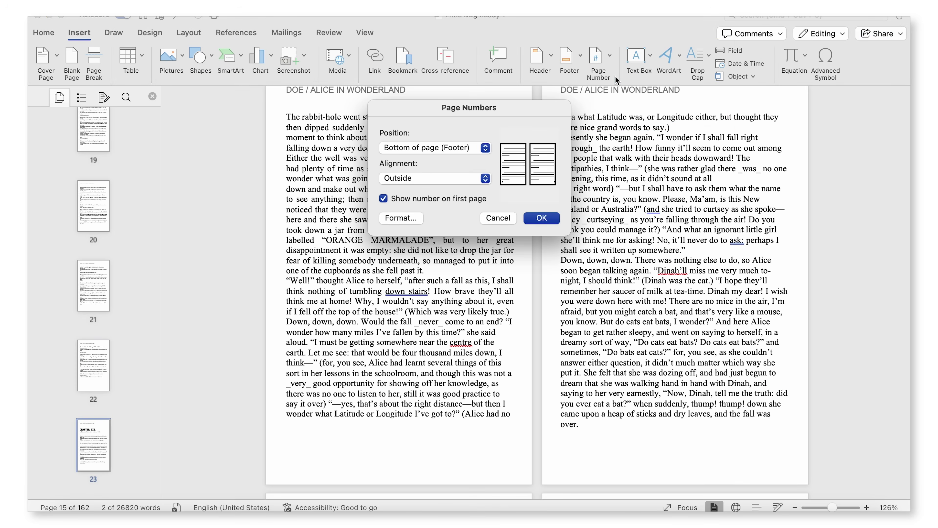
left_click(466, 148)
left_click(466, 147)
left_click(470, 179)
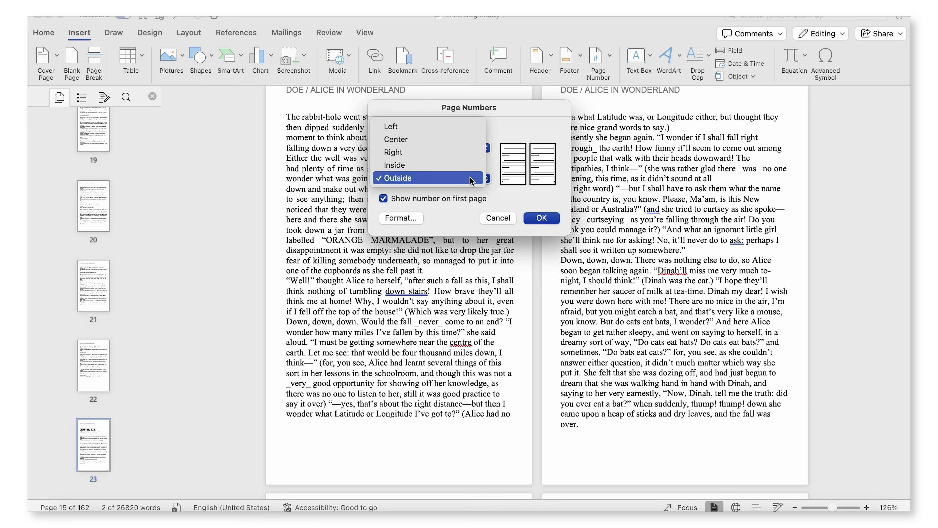
left_click(469, 140)
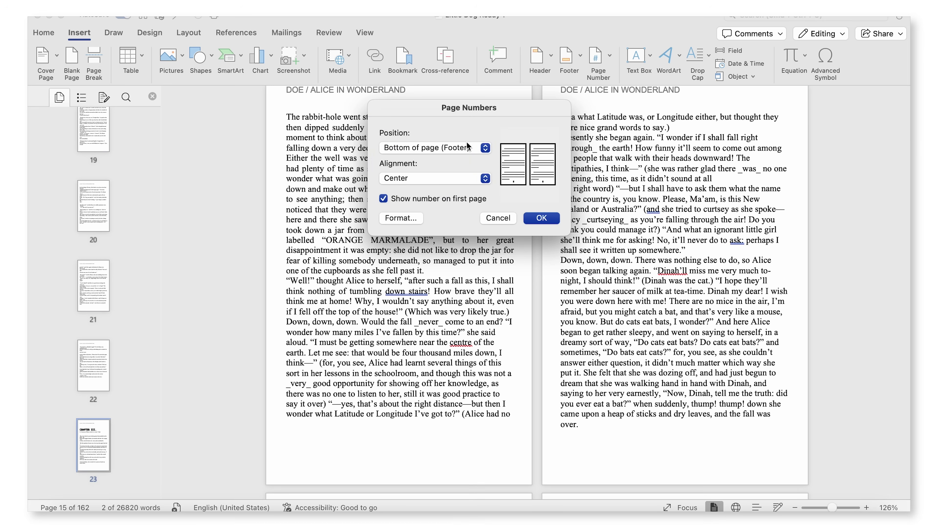
left_click(384, 199)
left_click(546, 221)
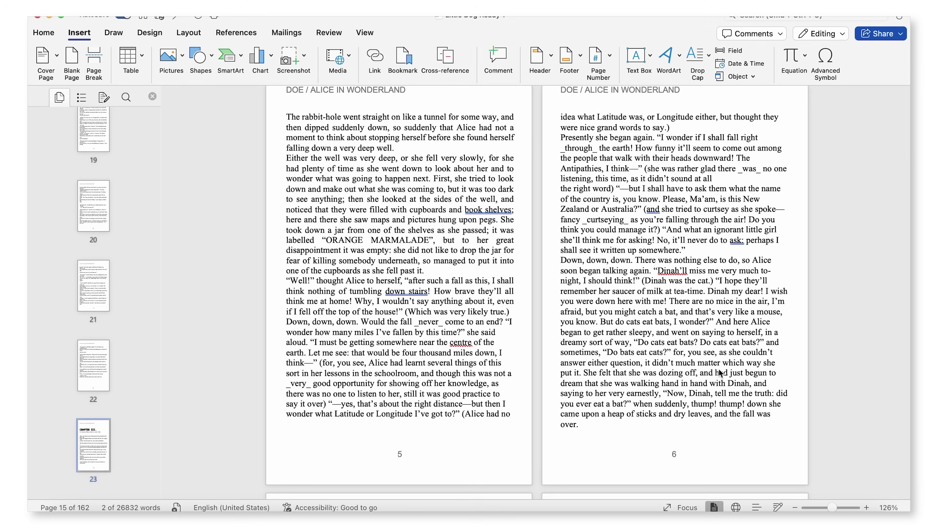
- Shrink the footer page numbers to 9 pt and close footer editing
double_click(674, 459)
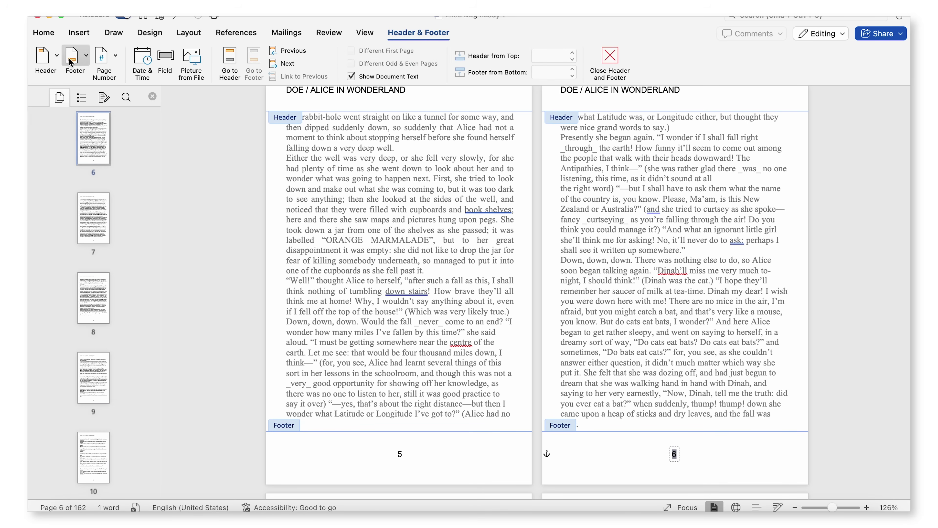
left_click(44, 33)
left_click(174, 54)
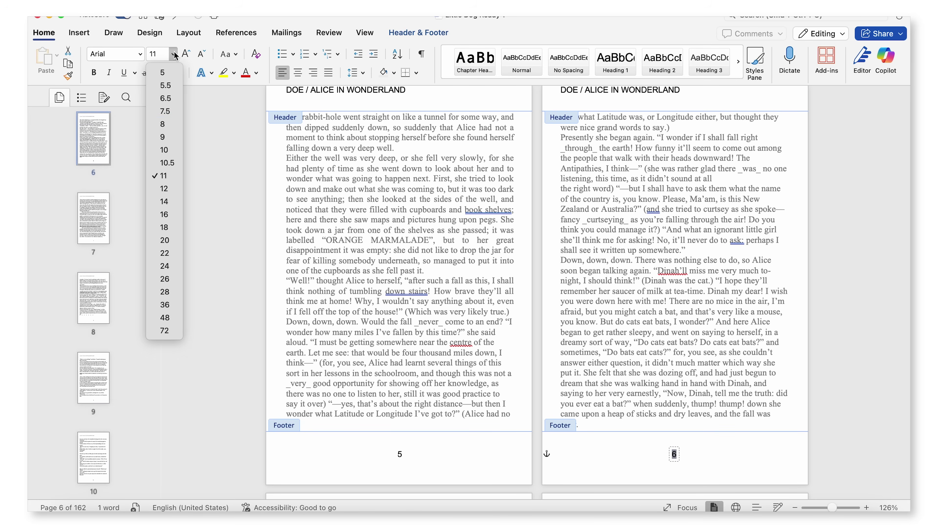
left_click(162, 137)
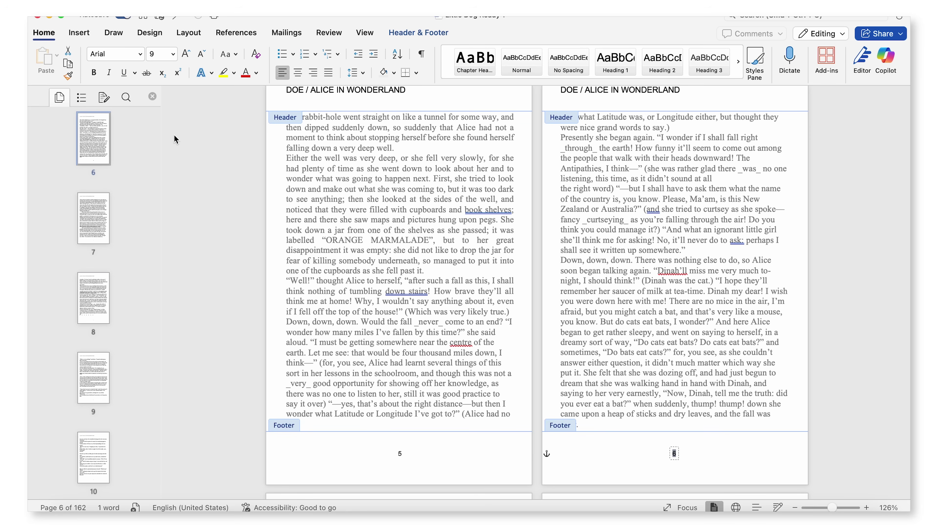
double_click(651, 287)
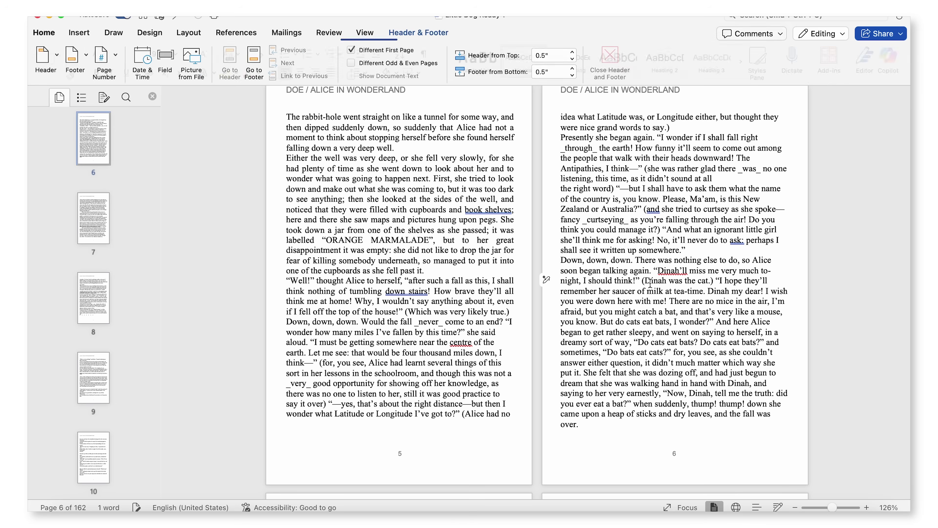
- Scroll back to the contents page and Chapter I's opening, numbered 3 and 4
scroll(651, 282, "down", 20)
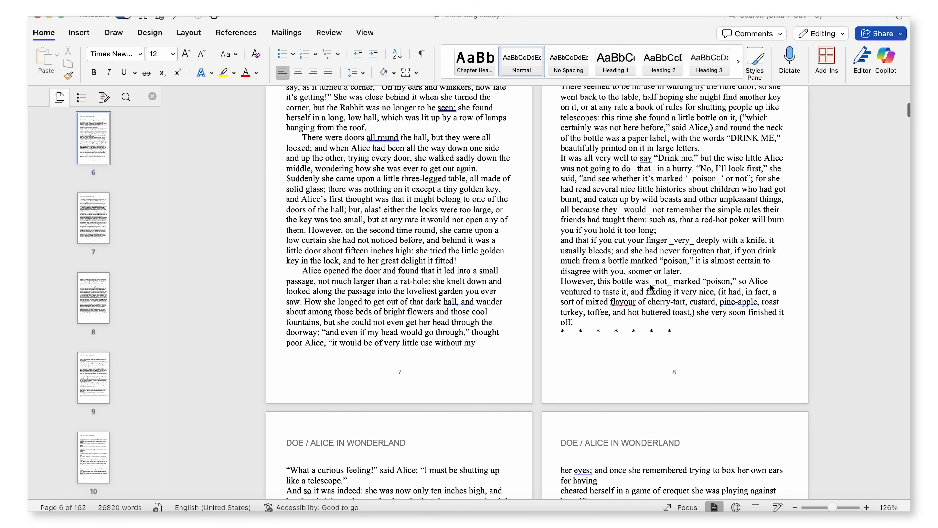
scroll(651, 287, "up", 15)
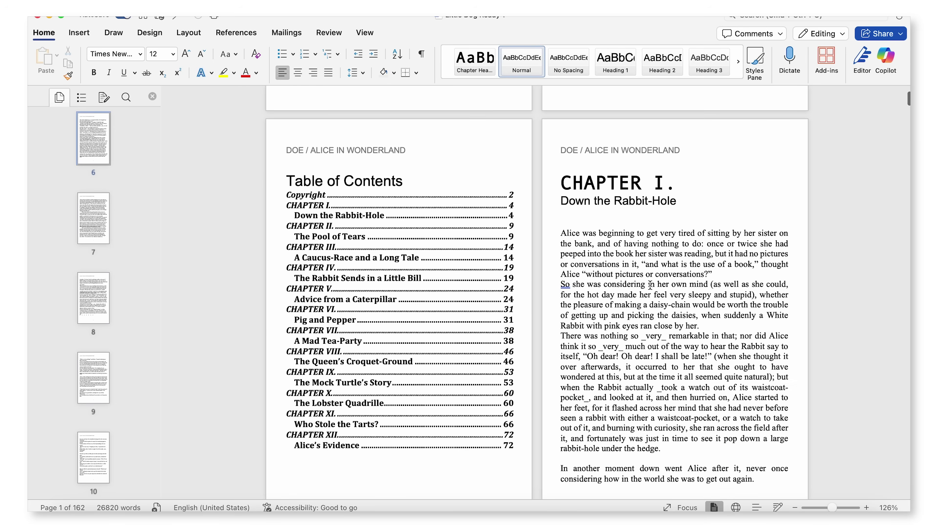
scroll(650, 285, "down", 2)
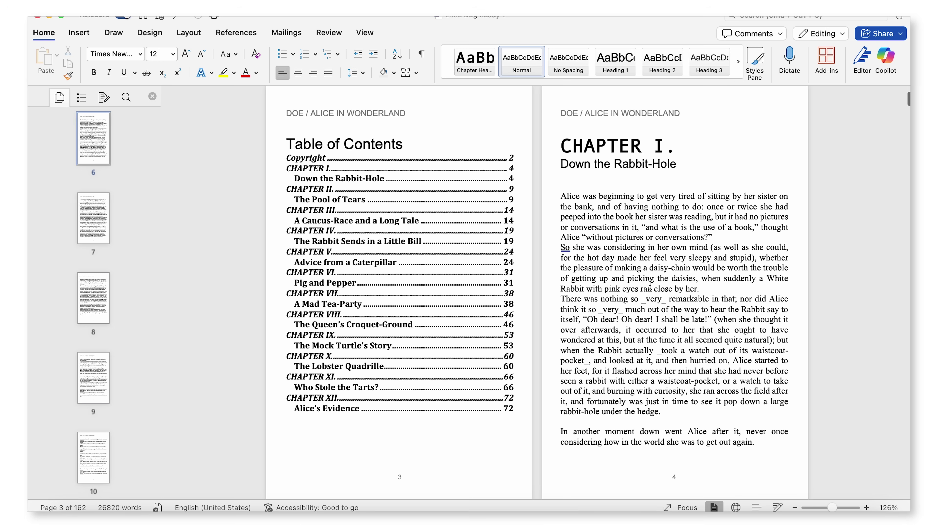
- Use different odd/even headers: author's name on even pages, ALICE IN WONDERLAND on odd pages
double_click(623, 112)
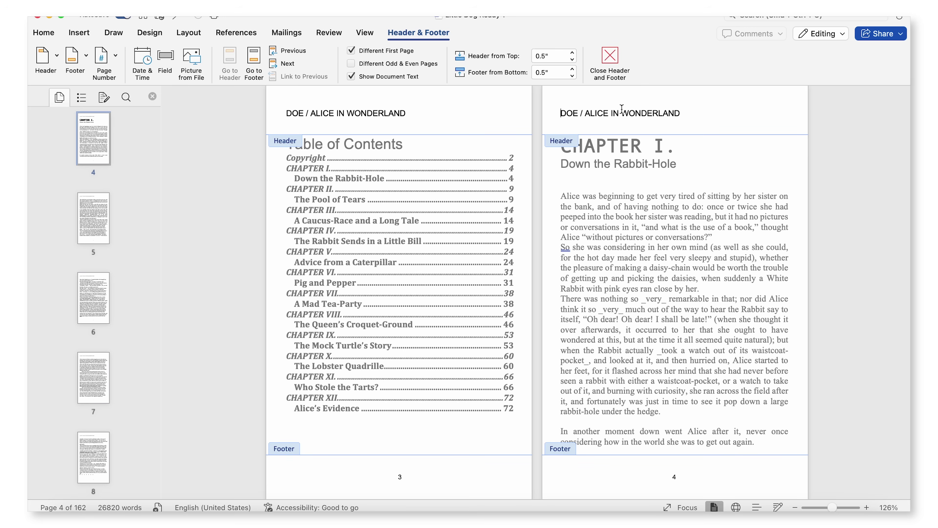
left_click(351, 64)
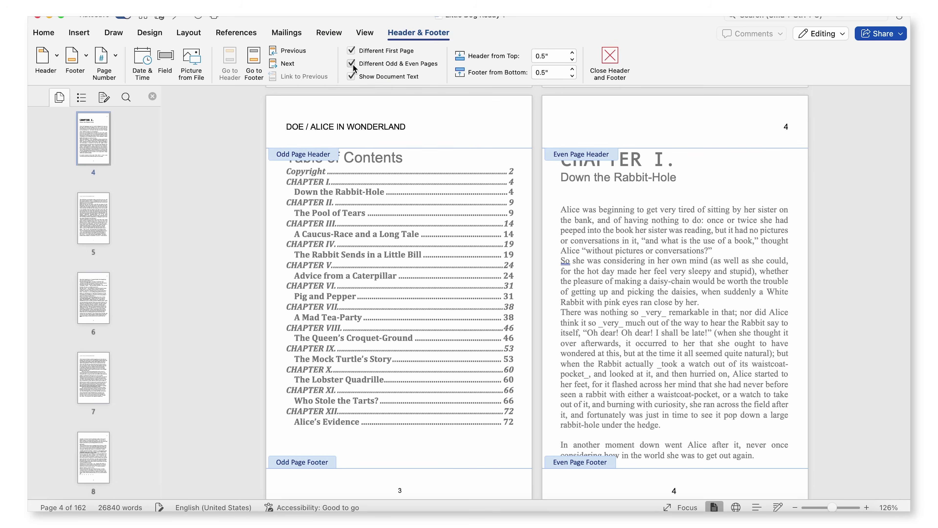
type("OHN DOE")
left_click(312, 127)
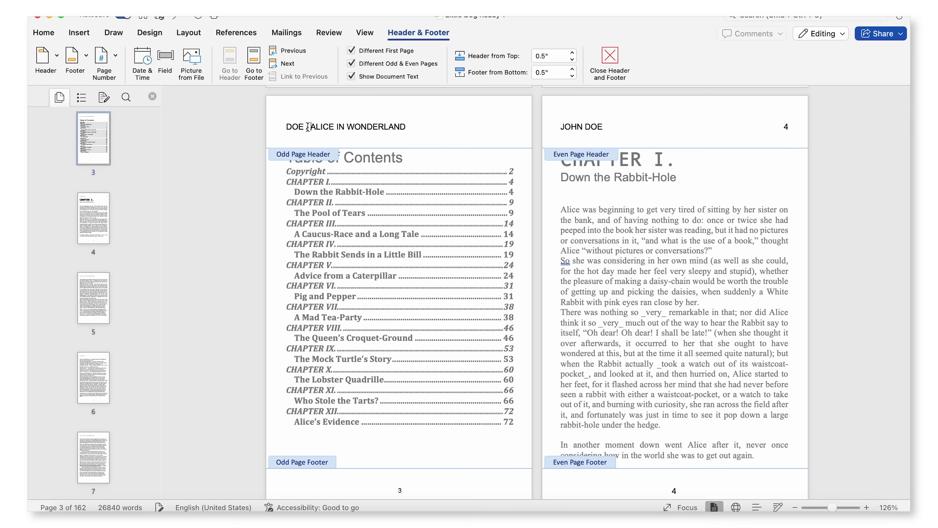
key("BackSpace")
key("BackSpace")
key("BackSpace")
key("BackSpace")
key("BackSpace")
key("BackSpace")
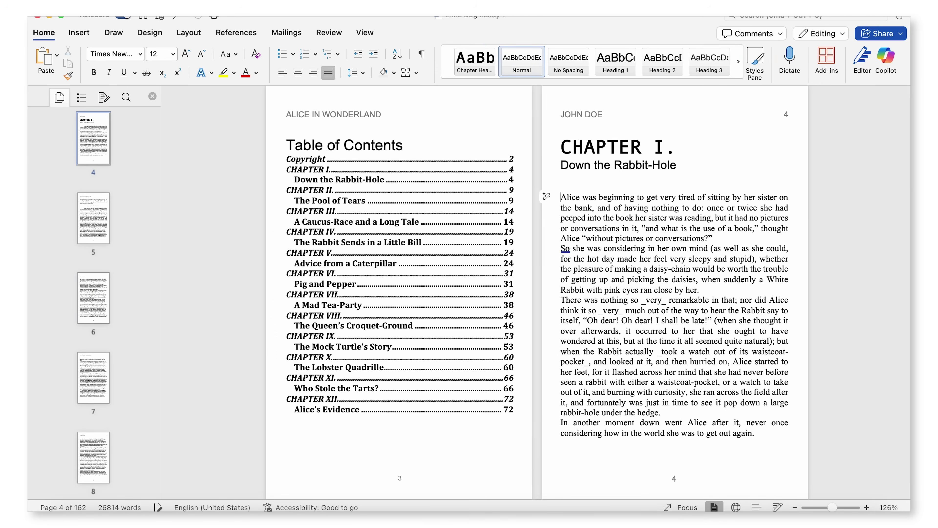
- Remove the first-line indent from the 'Either the well' paragraph and Chapter II's opening paragraph
scroll(541, 192, "down", 10)
scroll(443, 295, "down", 2)
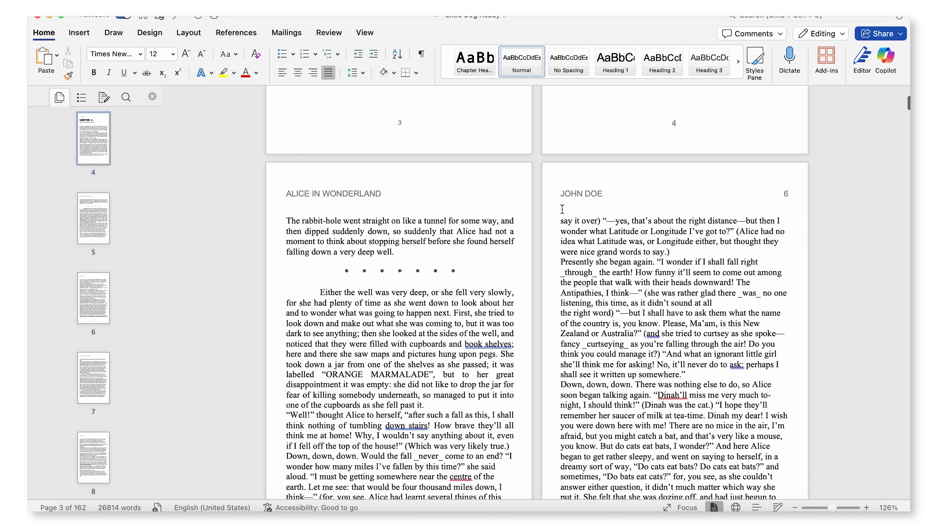
left_click(320, 292)
key("BackSpace")
scroll(537, 295, "down", 20)
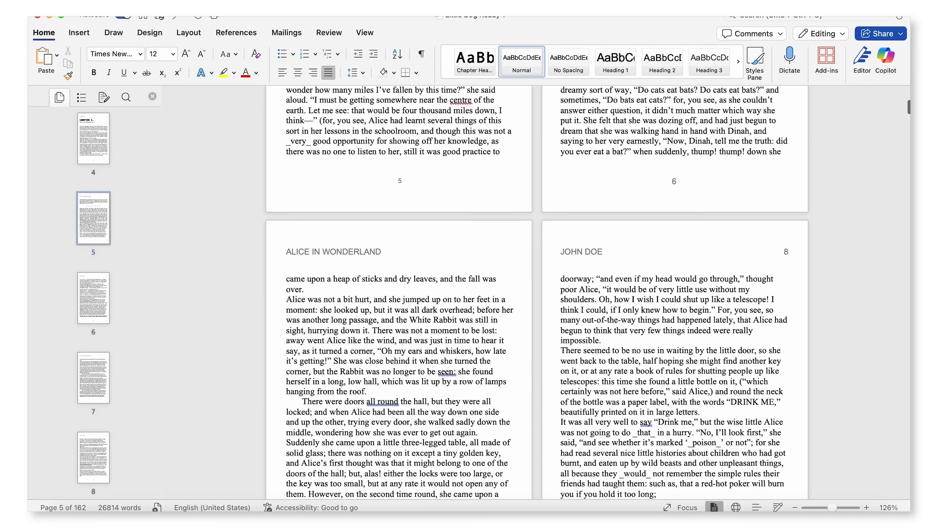
scroll(536, 292, "down", 2)
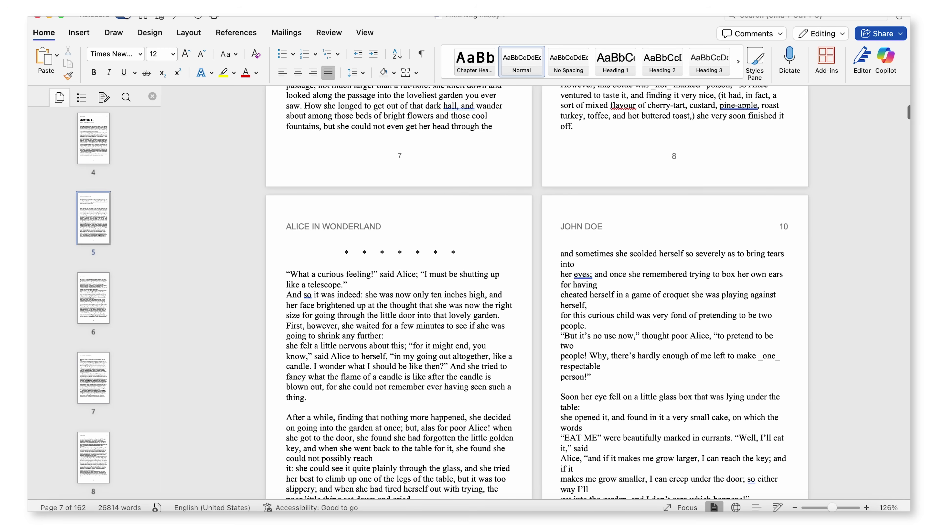
scroll(537, 292, "down", 20)
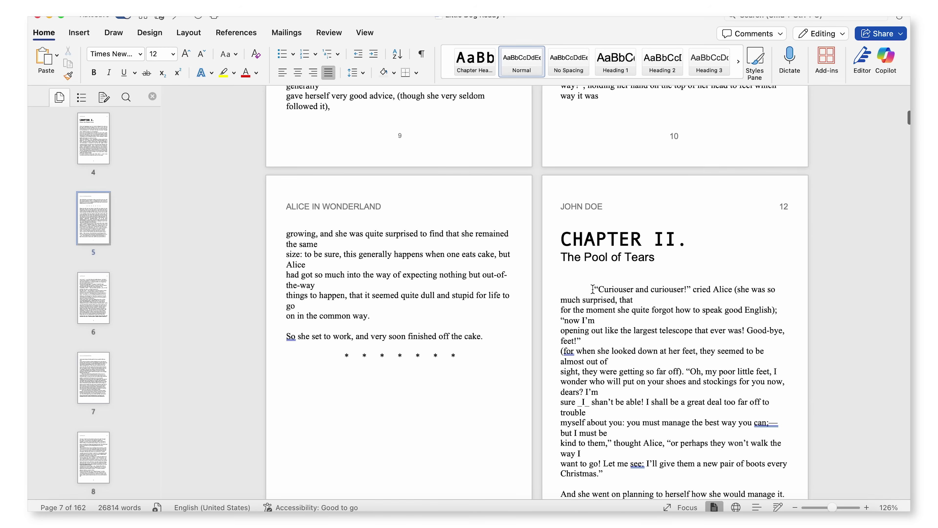
left_click(546, 288)
key("BackSpace")
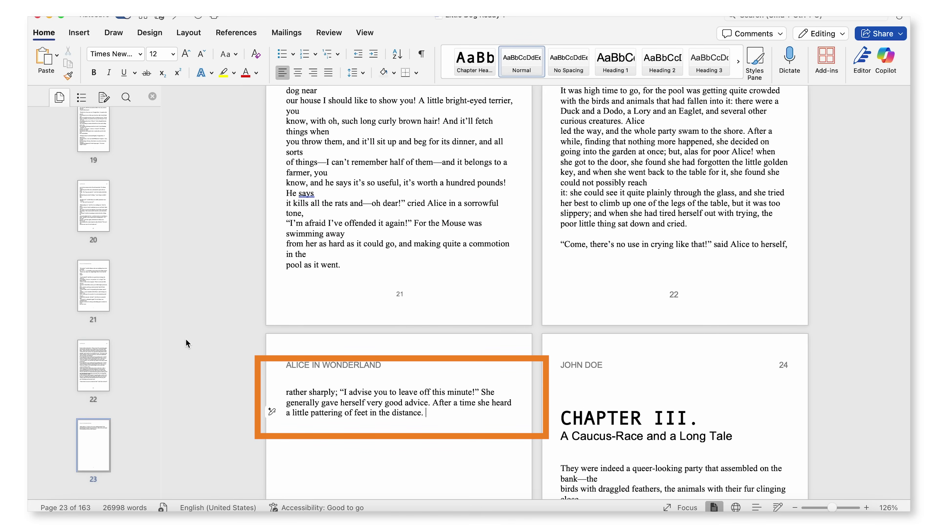
- Turn off Widow/Orphan control for the 'rather sharply' paragraph
scroll(186, 339, "down", 2)
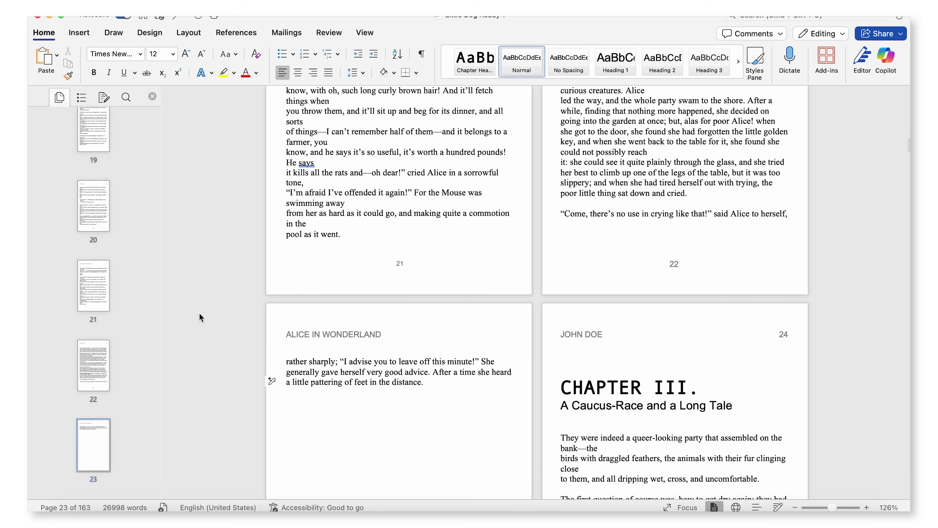
left_click(356, 73)
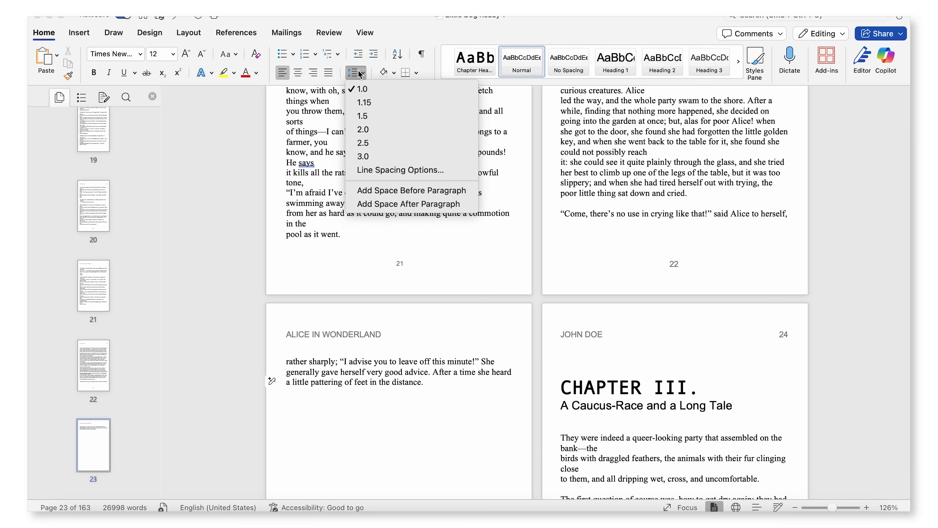
left_click(411, 165)
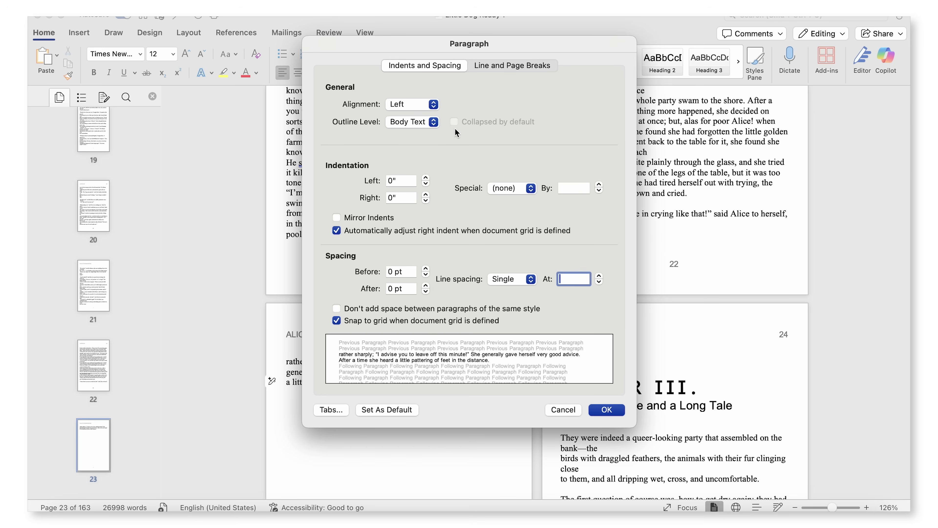
left_click(508, 67)
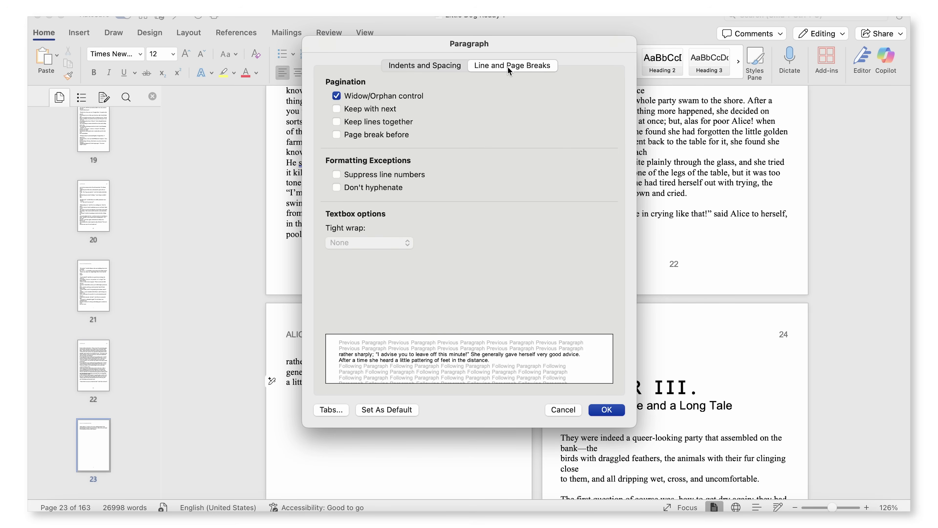
left_click(337, 97)
left_click(606, 409)
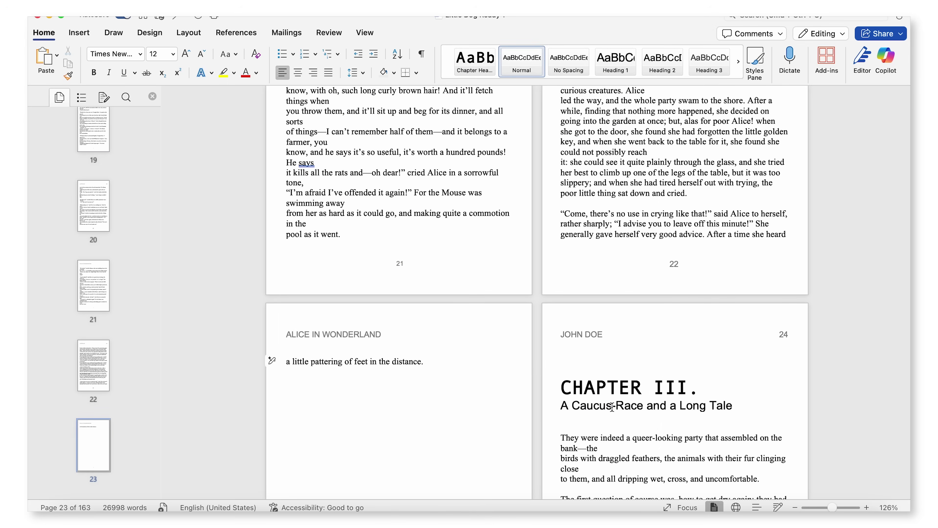
- Set the page-23 overflow paragraph to Multiple 0.9 line spacing
left_click(427, 364)
key("shift+Up")
key("shift+Up")
key("shift+Home")
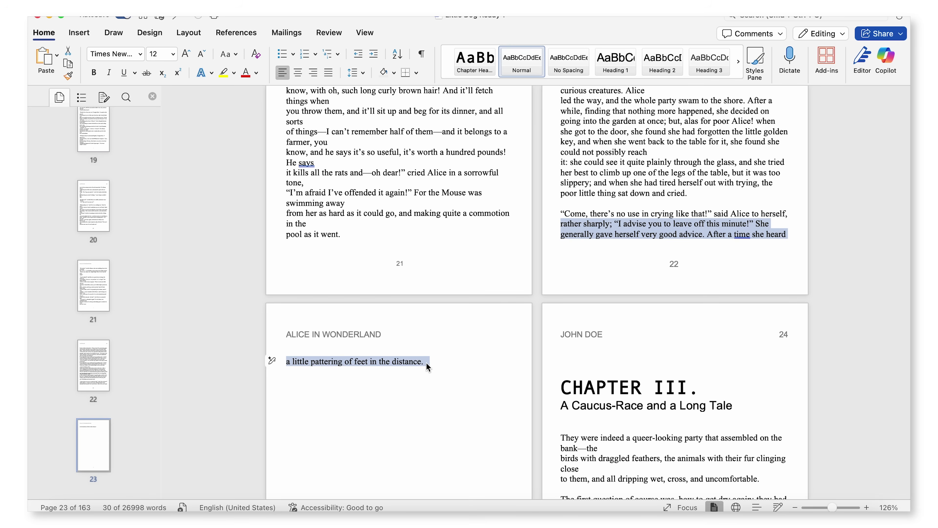
left_click(561, 215, "shift")
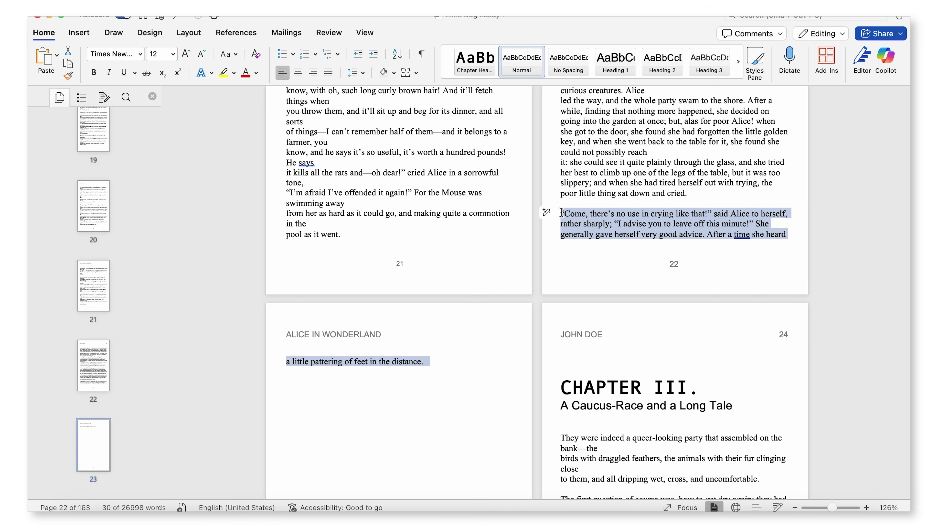
left_click(364, 74)
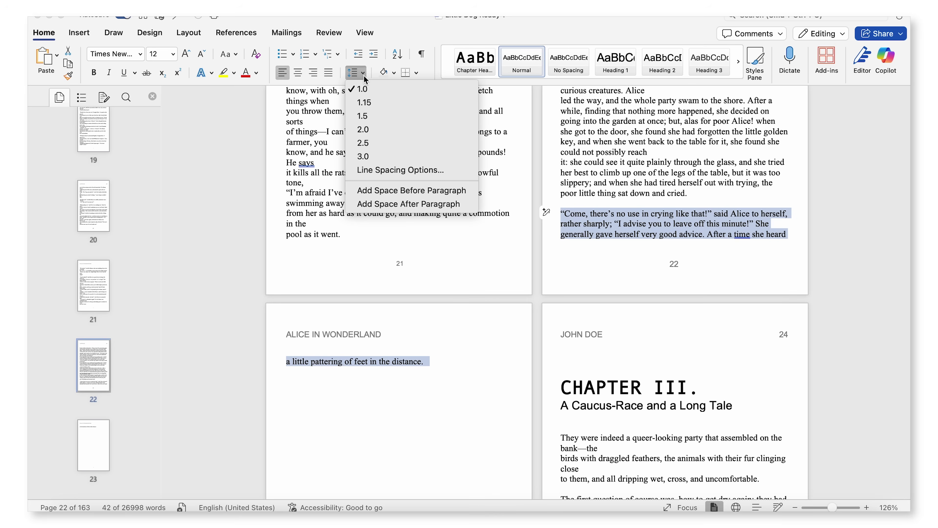
left_click(400, 169)
left_click(599, 282)
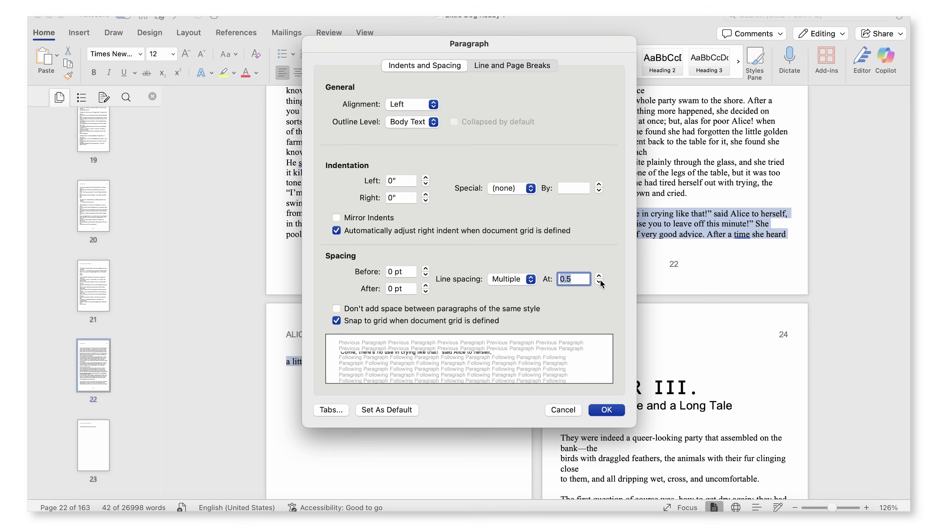
type(".9")
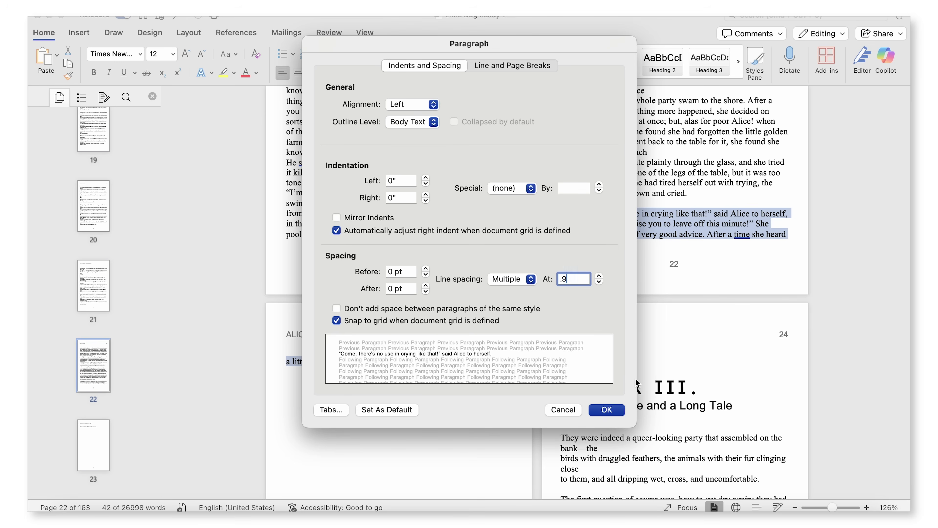
left_click(621, 409)
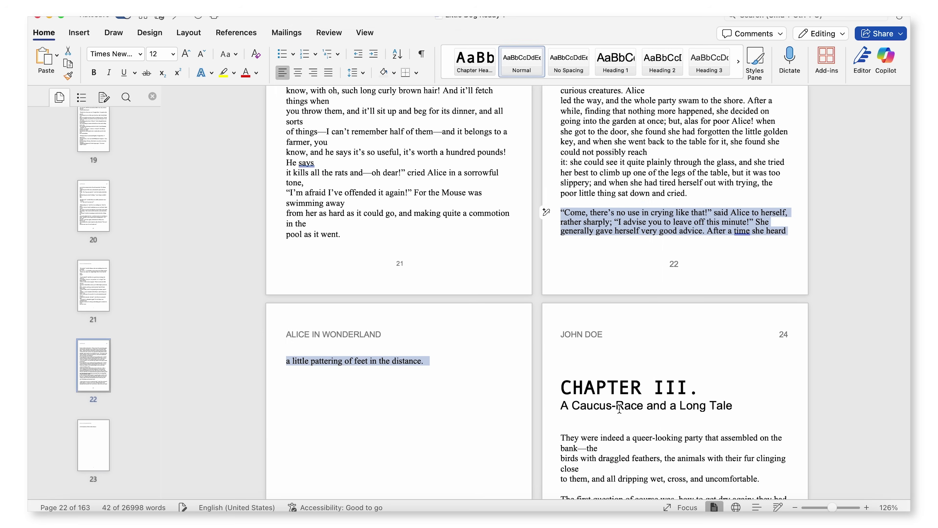
- Confirm the paragraph's 0.9 line spacing in the Paragraph settings
left_click(361, 72)
left_click(400, 169)
left_click(573, 281)
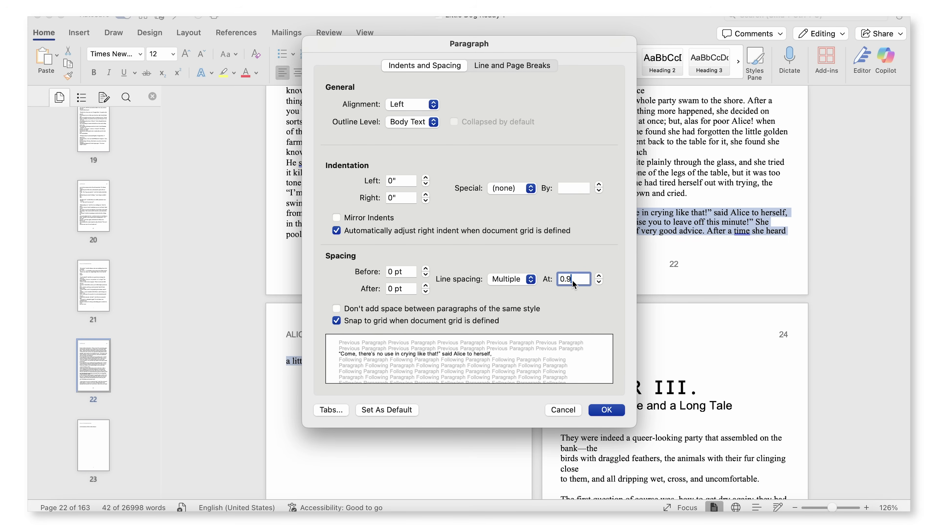
left_click(621, 409)
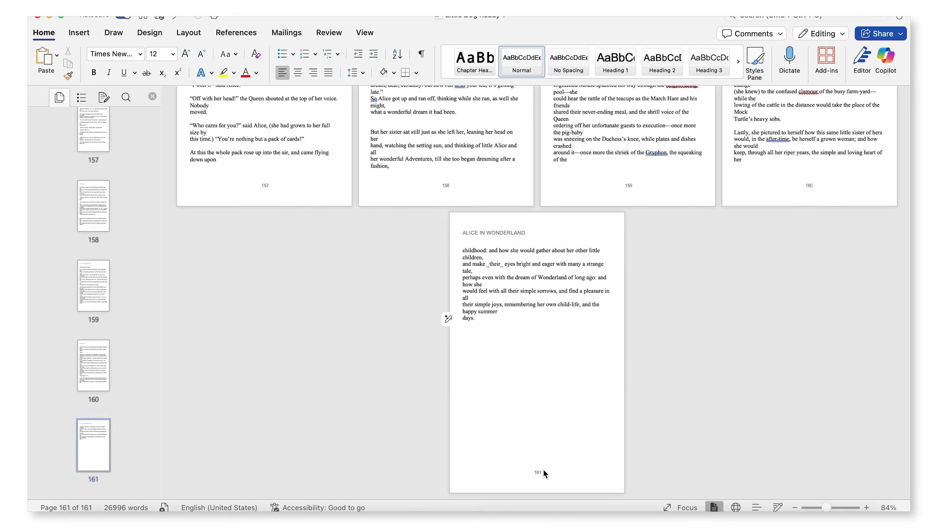
- Insert a blank final page 162 and paste a centred 'THE END' partway down it
left_click(79, 33)
left_click(79, 62)
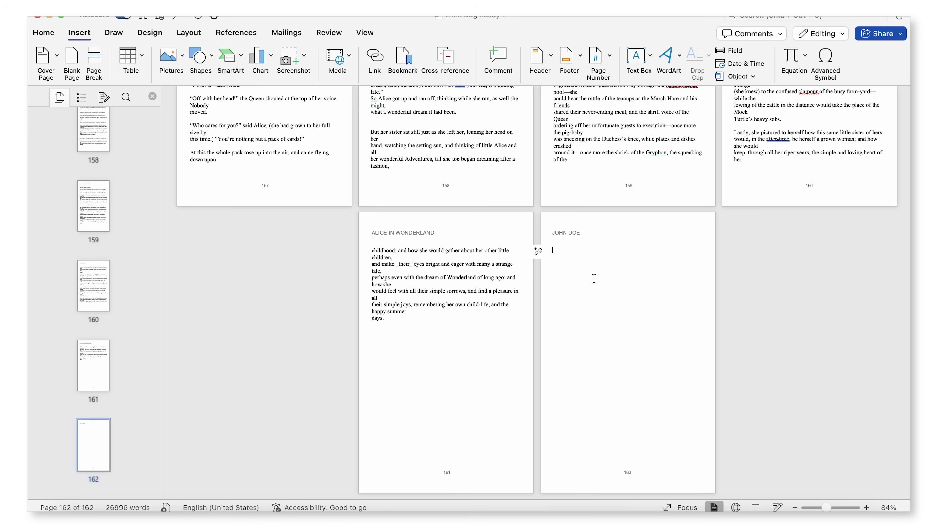
key("Return")
key("Return")
key("Return")
key("Return")
key("Return")
key("Return")
key("Return")
key("Return")
key("Return")
key("Return")
key("Return")
key("Return")
key("Return")
key("Return")
key("Return")
key("Return")
key("Return")
type("THE END")
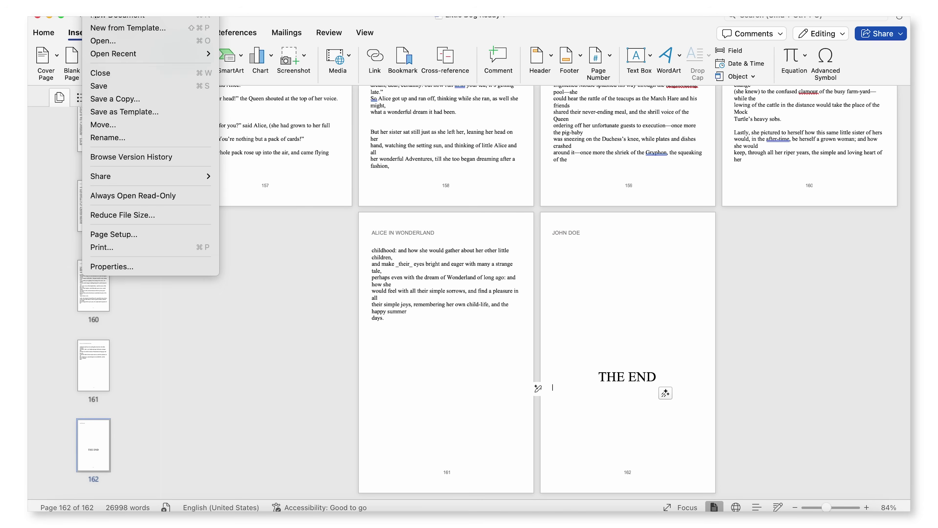
- Export the manuscript to the Desktop as a Best-for-printing PDF named 'Alice in Wonderland'
left_click(123, 103)
type("in ")
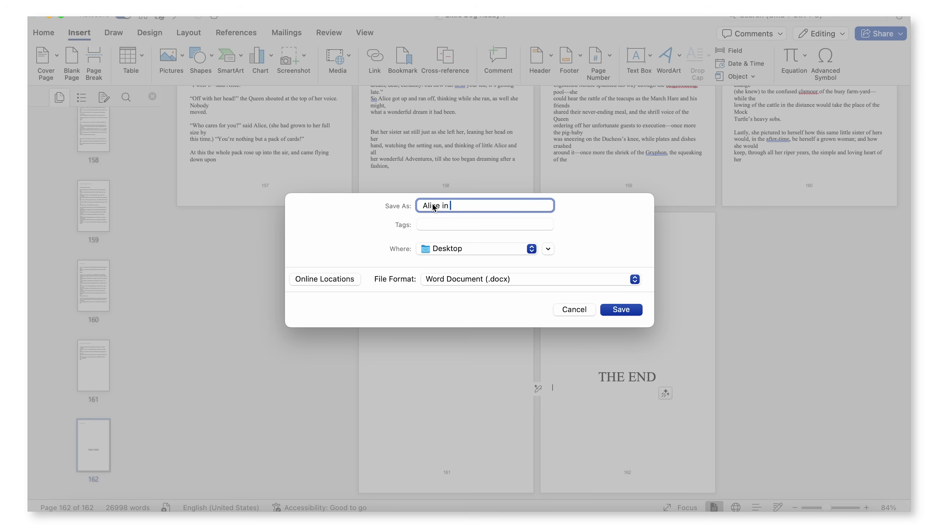
type("Wonderland")
left_click(515, 279)
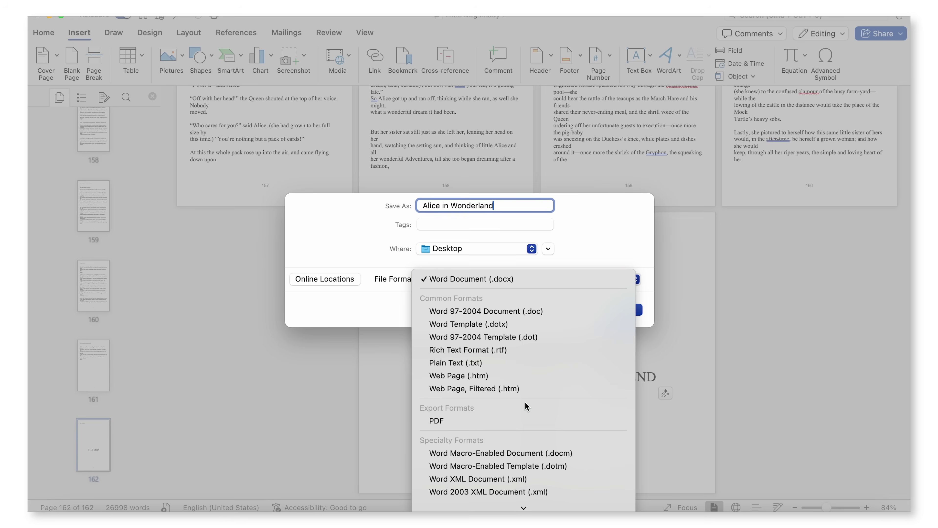
left_click(526, 420)
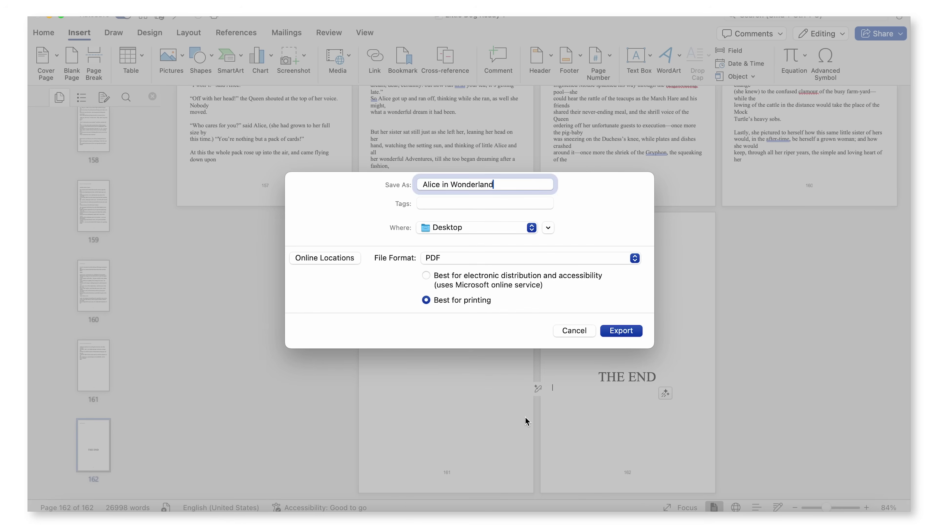
left_click(633, 332)
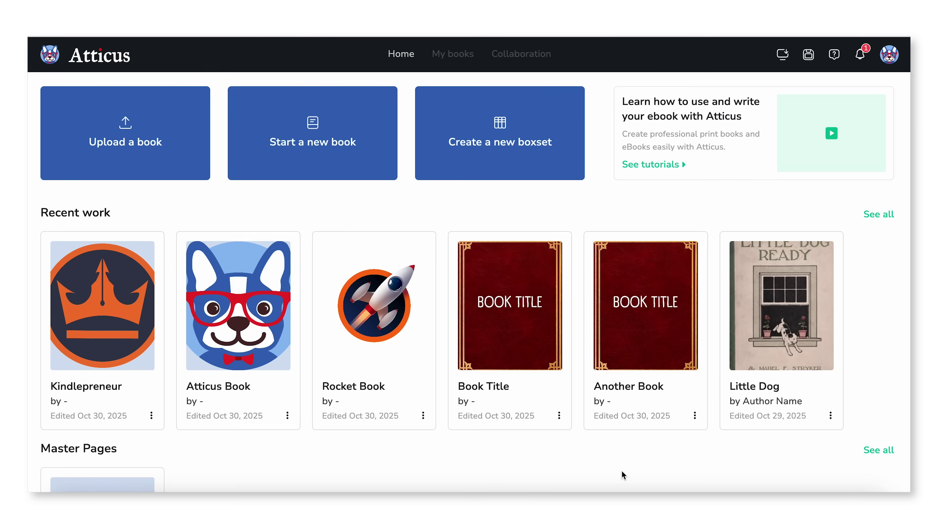
- Import Little Dog Ready.docx into Atticus as a new book
left_click(137, 153)
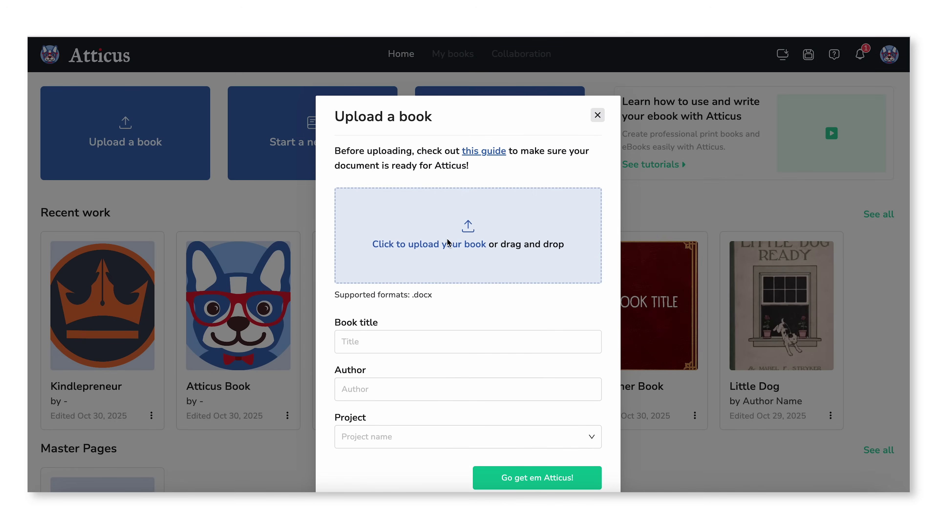
scroll(650, 377, "down", 1)
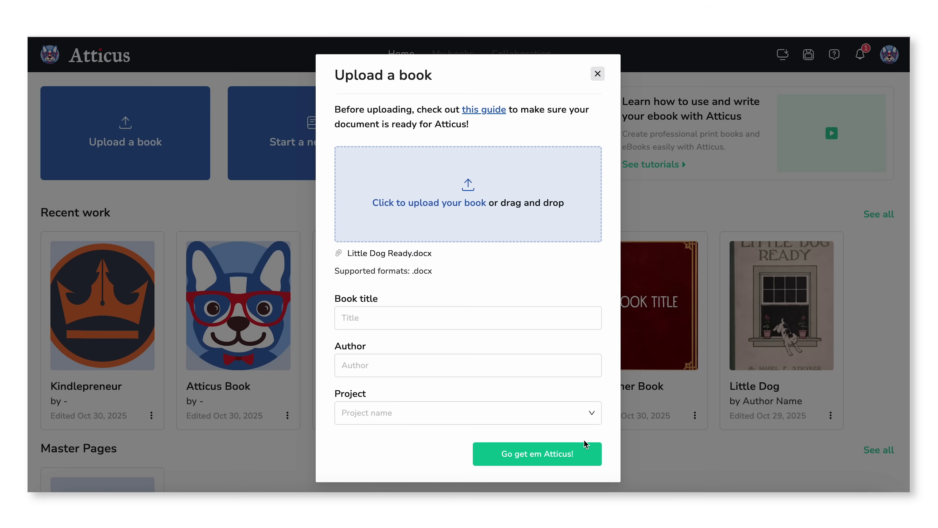
left_click(583, 455)
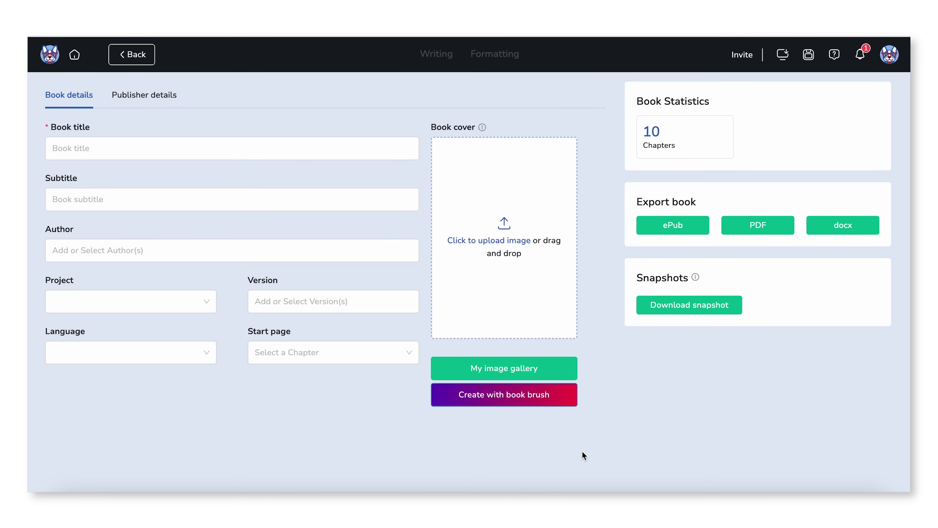
- In Writing, move READY A PRISONER above HOW READY LOST HIS HEAD to become chapter 1
left_click(438, 58)
scroll(266, 244, "down", 10)
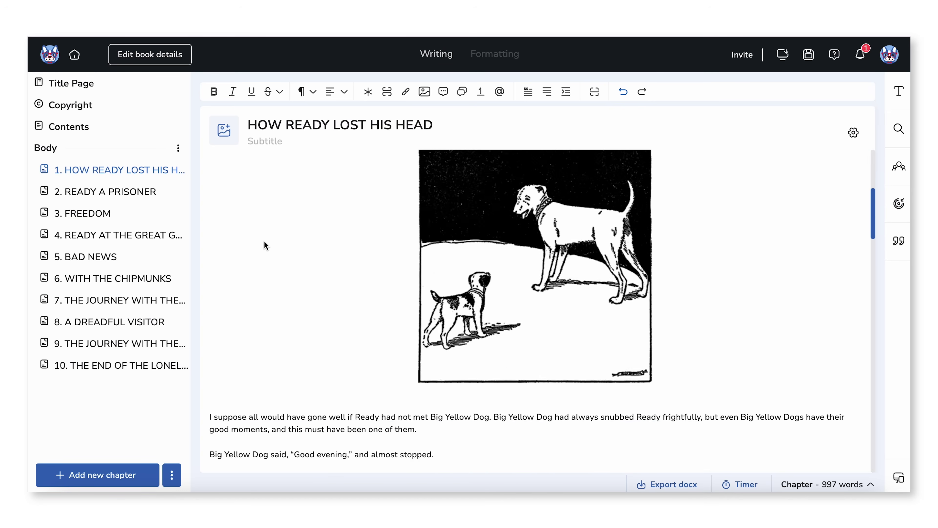
mouse_move(105, 196)
mouse_move(104, 193)
left_mouse_down()
mouse_move(105, 172)
mouse_move(105, 192)
left_mouse_up()
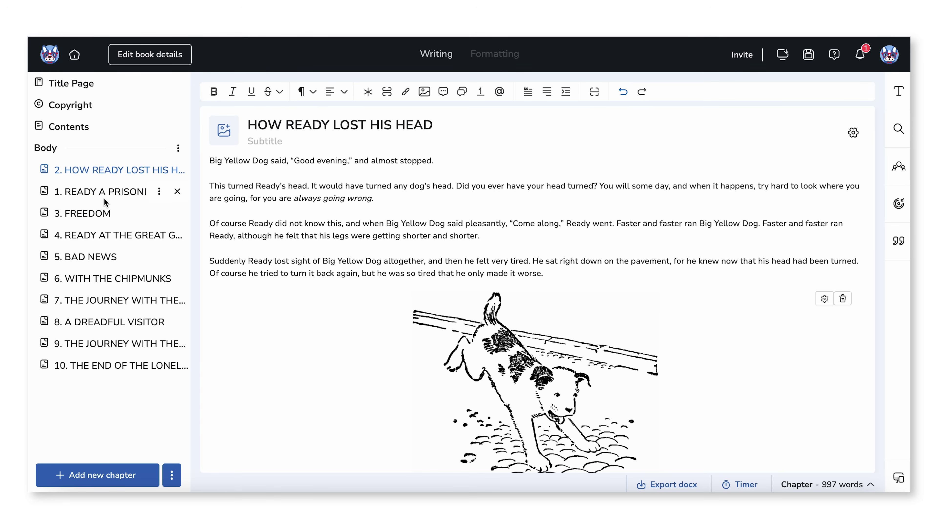
- Copy the Finch theme as a new theme, with a LifeSavers chapter number at size 31
left_click(508, 54)
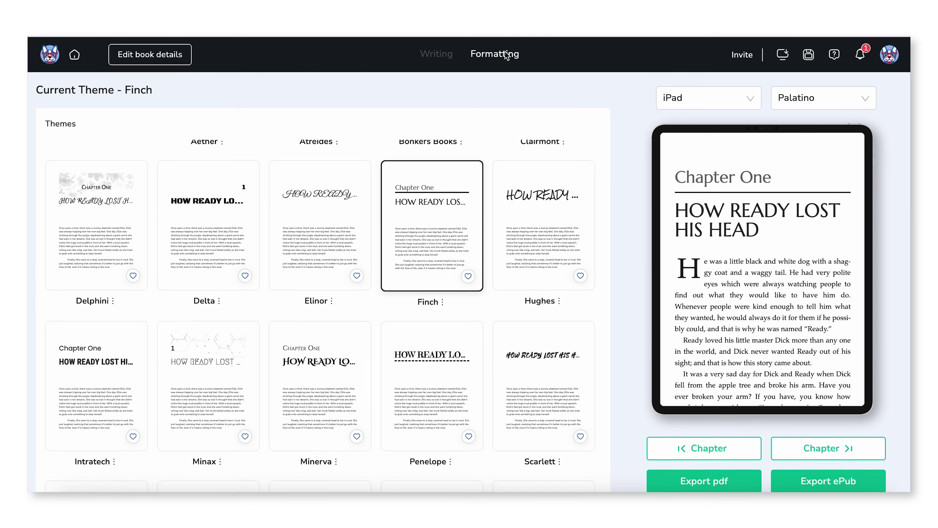
left_click(442, 282)
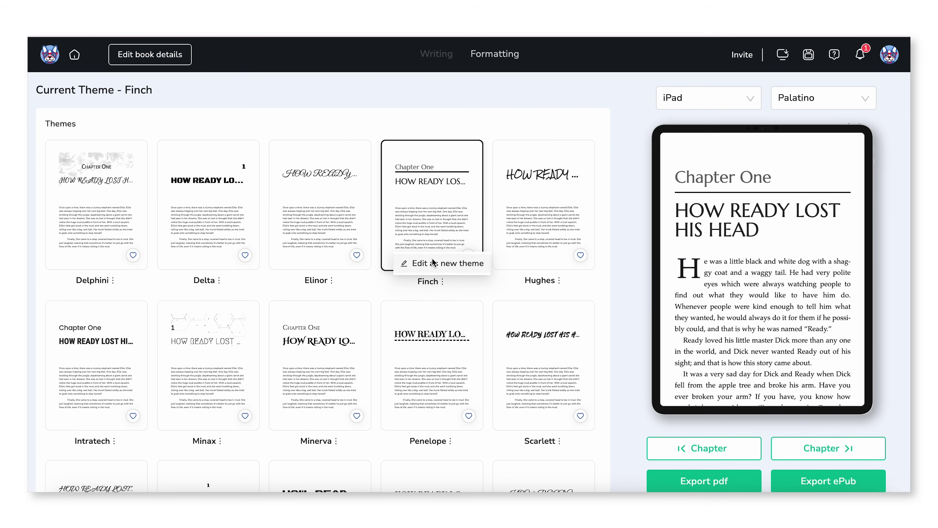
left_click(433, 263)
left_click(234, 214)
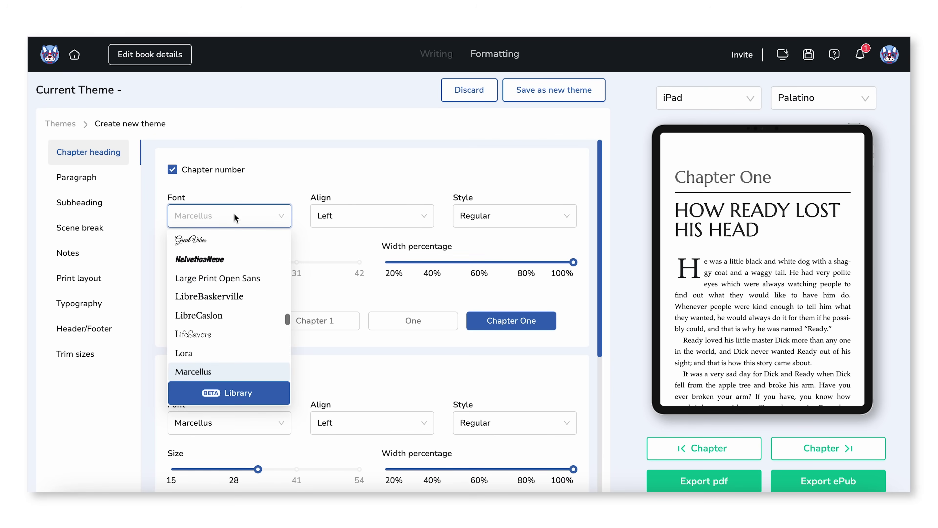
left_click(242, 333)
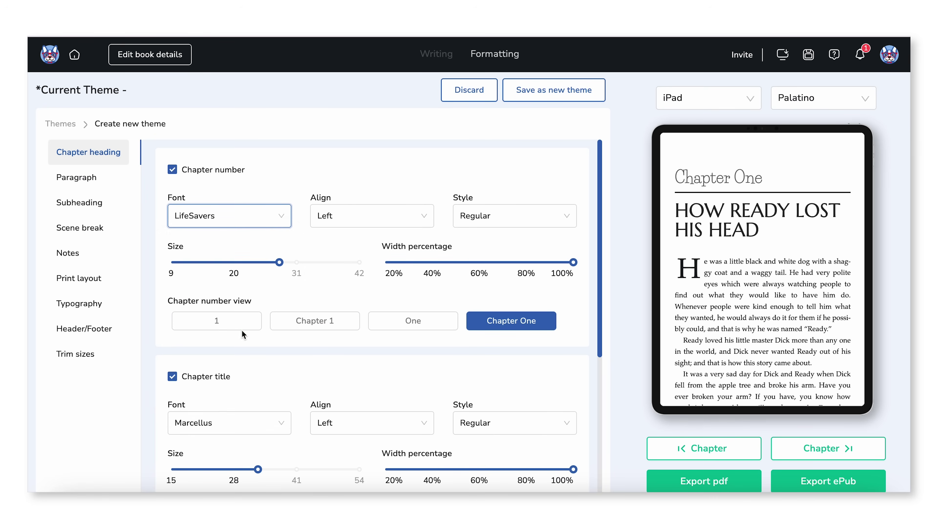
left_click_drag(280, 262, 297, 274)
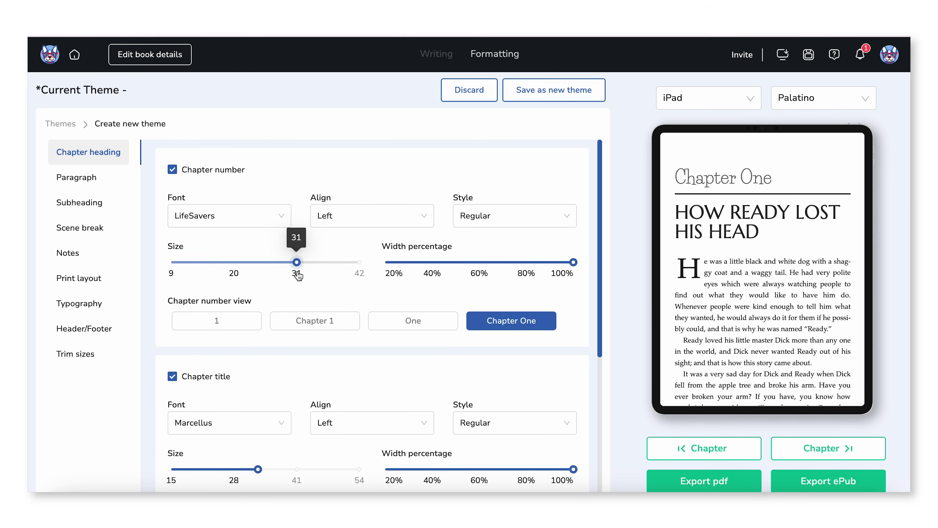
- Use Chapter One style numbering and centre the chapter number
left_click(315, 324)
left_click(439, 324)
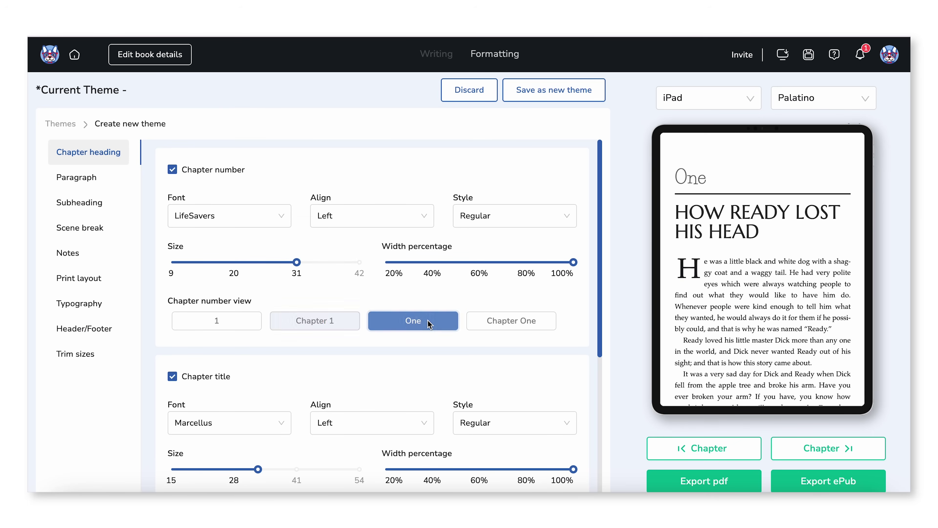
left_click(478, 324)
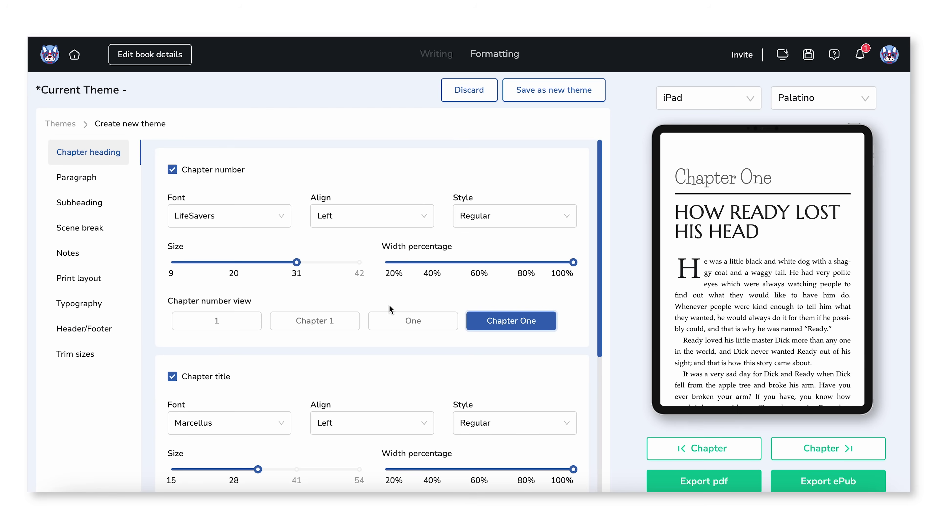
left_click(379, 222)
left_click(378, 263)
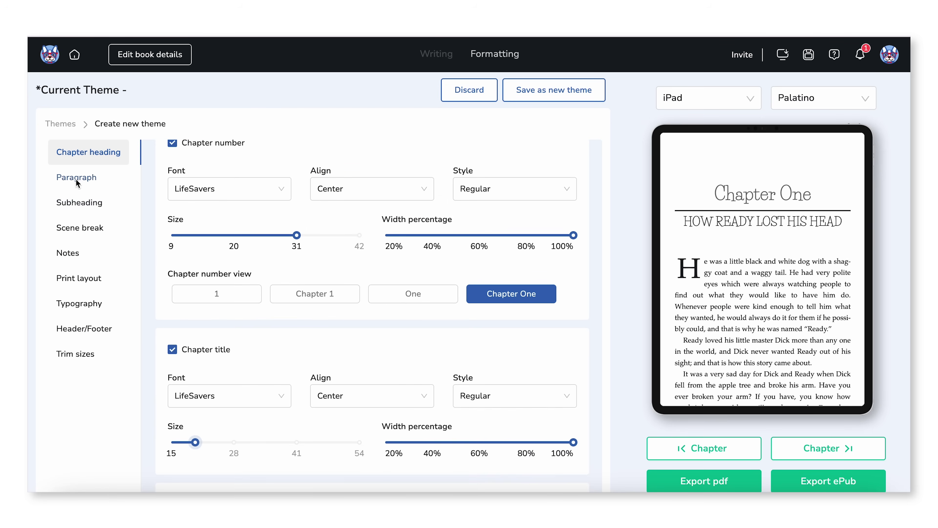
- Set paragraphs to Spaced with drop caps kept on, then view the print preview
left_click(77, 180)
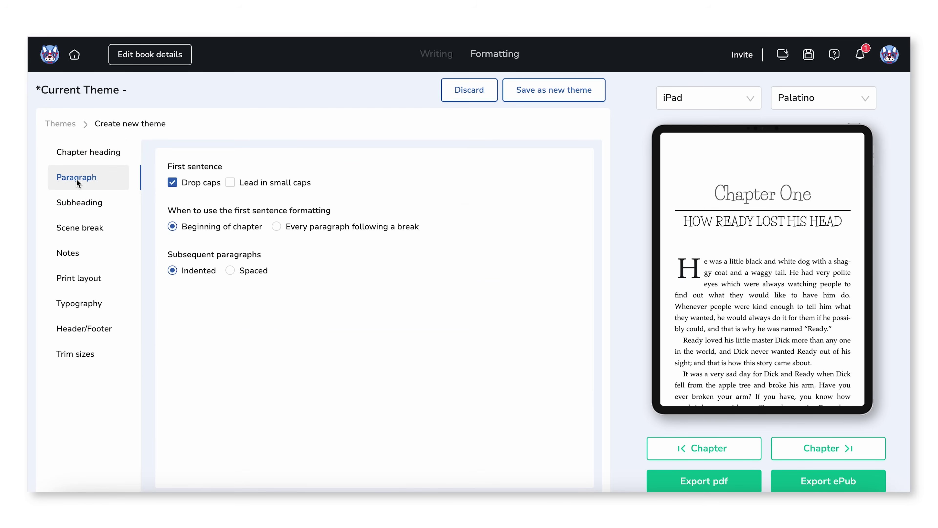
left_click(172, 183)
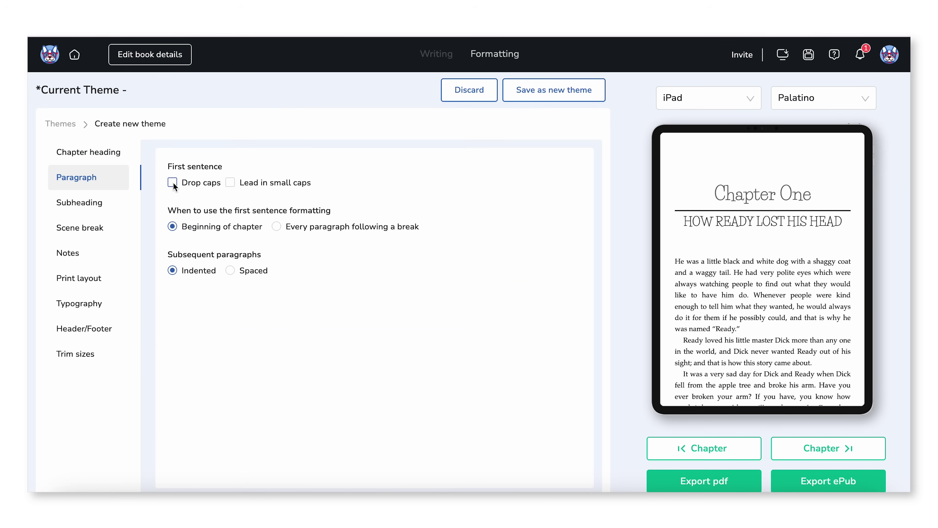
left_click(231, 182)
left_click(231, 182)
left_click(230, 271)
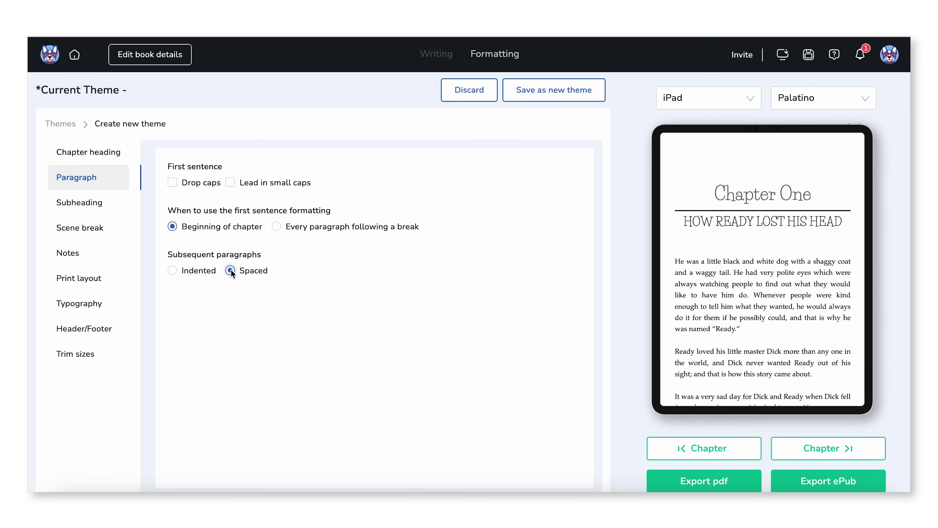
left_click(173, 271)
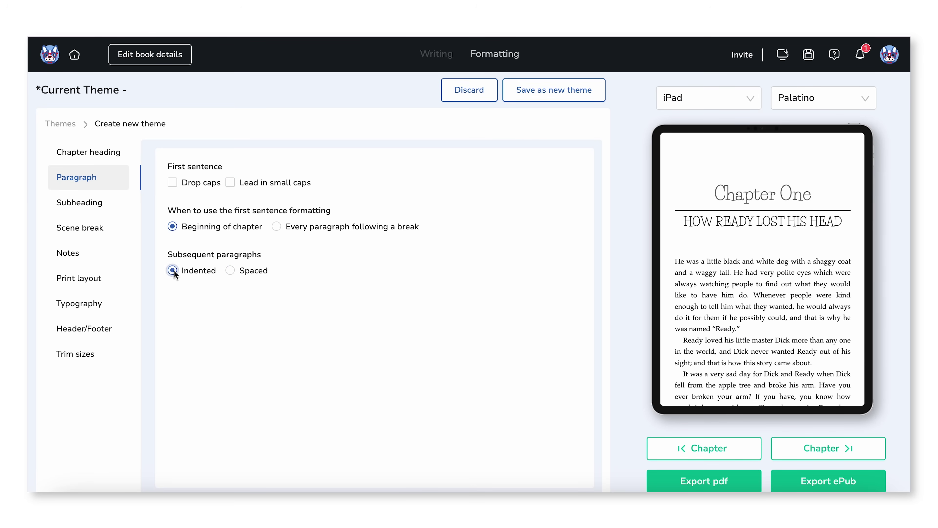
left_click(230, 271)
left_click(172, 182)
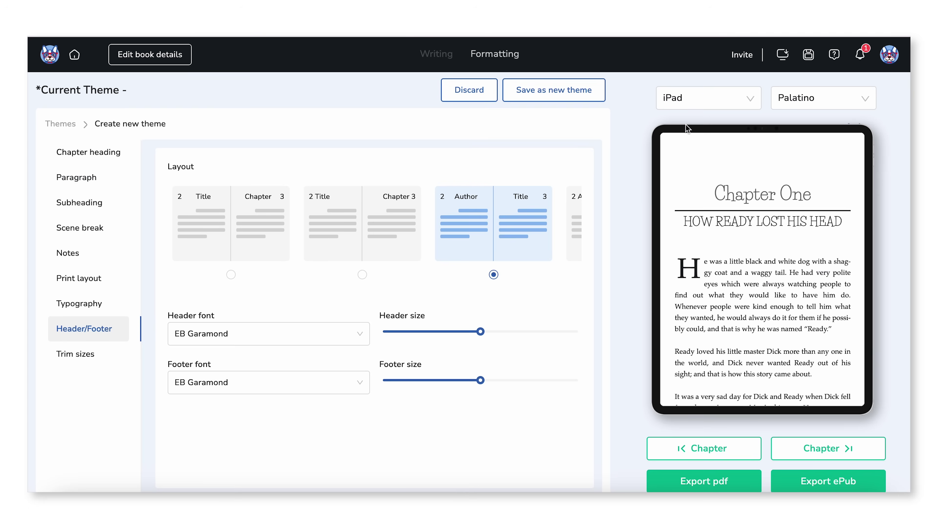
left_click(697, 100)
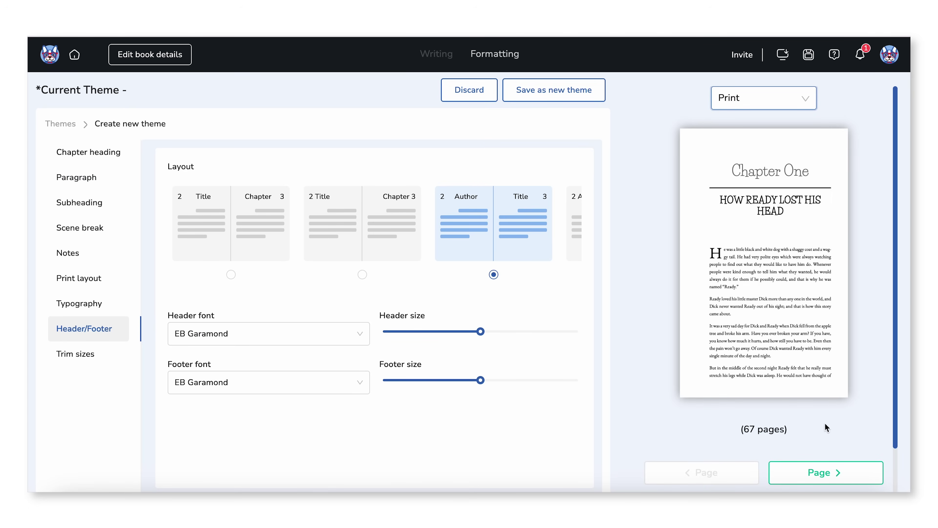
- Advance the print preview a page and scroll through the header/footer layout cards
left_click(836, 472)
scroll(545, 218, "right", 5)
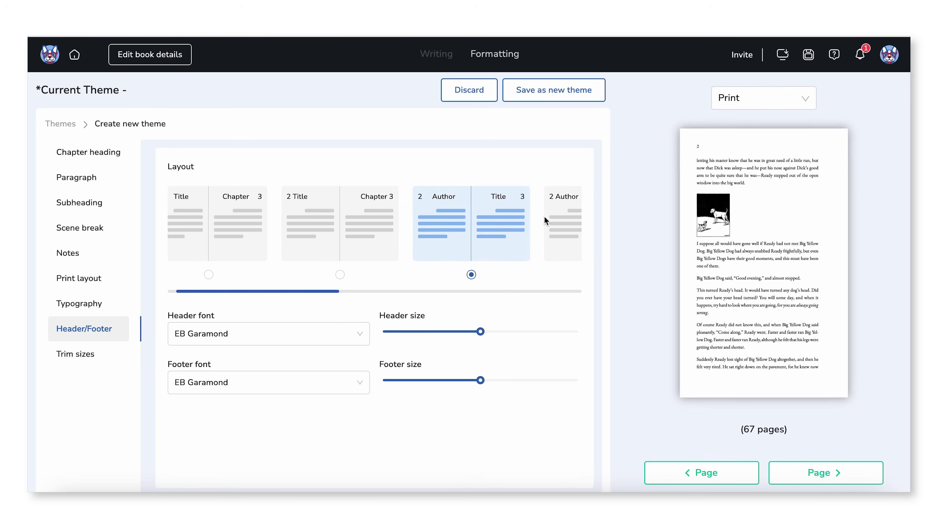
scroll(544, 216, "right", 2)
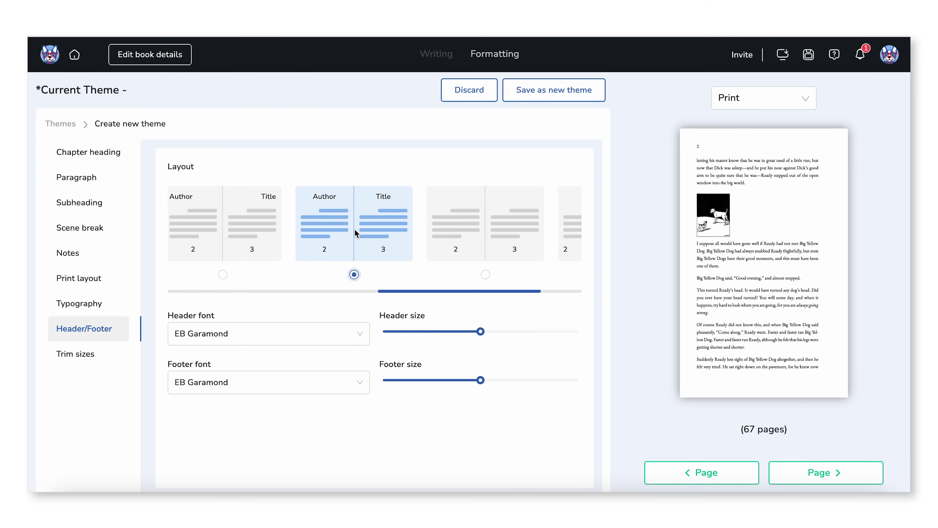